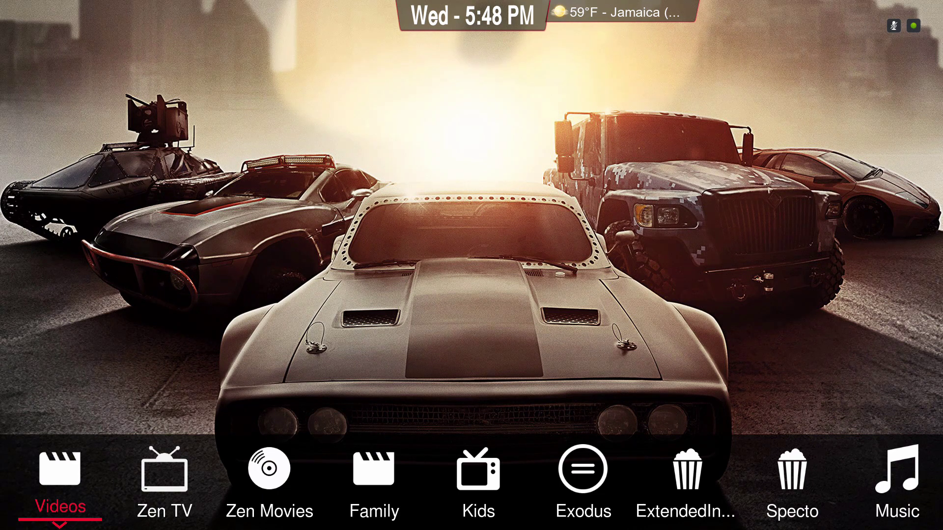
Step: Look through the Zen TV, Zen Movies, Family and Kids previews on the home menu and return to Videos
key(Right)
key(Left)
key(Right)
key(Right)
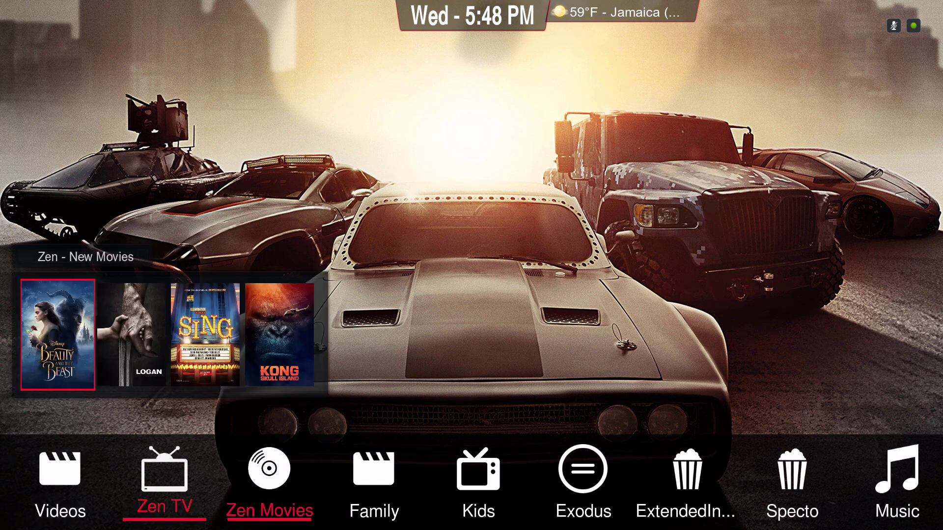
key(Right)
key(Left)
key(Right)
key(Right)
key(Right)
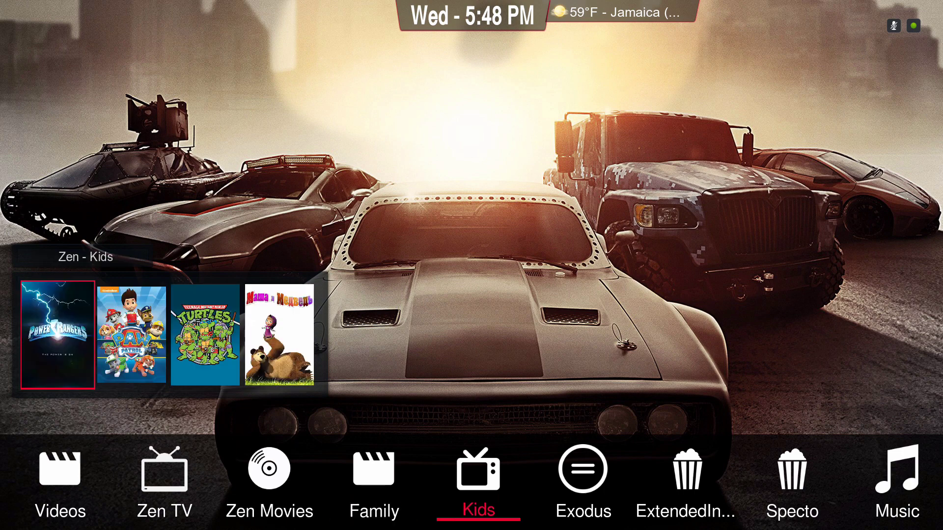
key(Left)
key(Left)
key(Left)
key(Left)
key(Left)
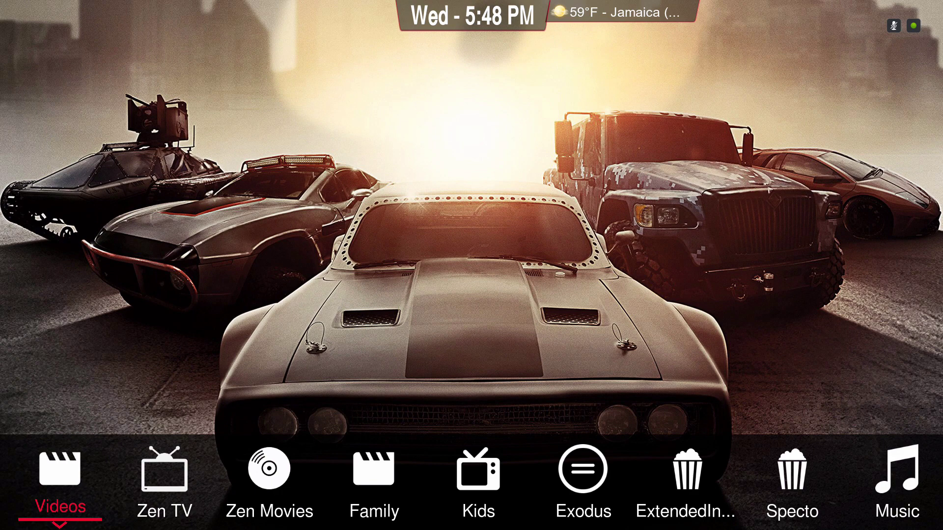
Step: Compare the New TV Shows, New Movies and Family title previews again, ending back on Videos
key(Right)
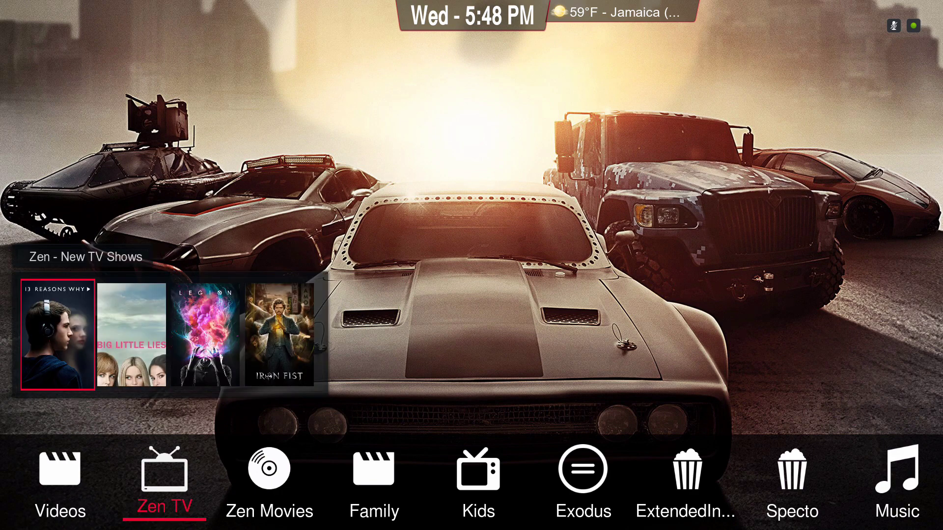
key(Left)
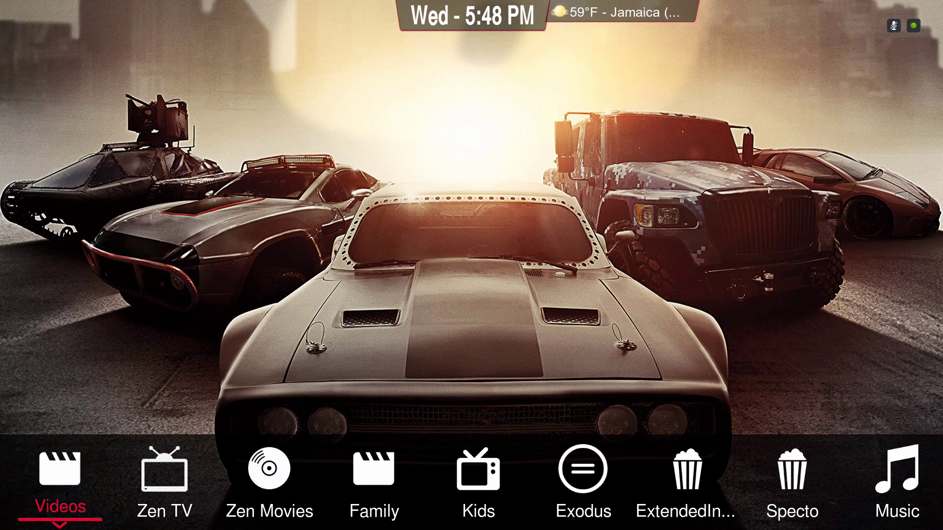
key(Right)
key(Right)
key(Right)
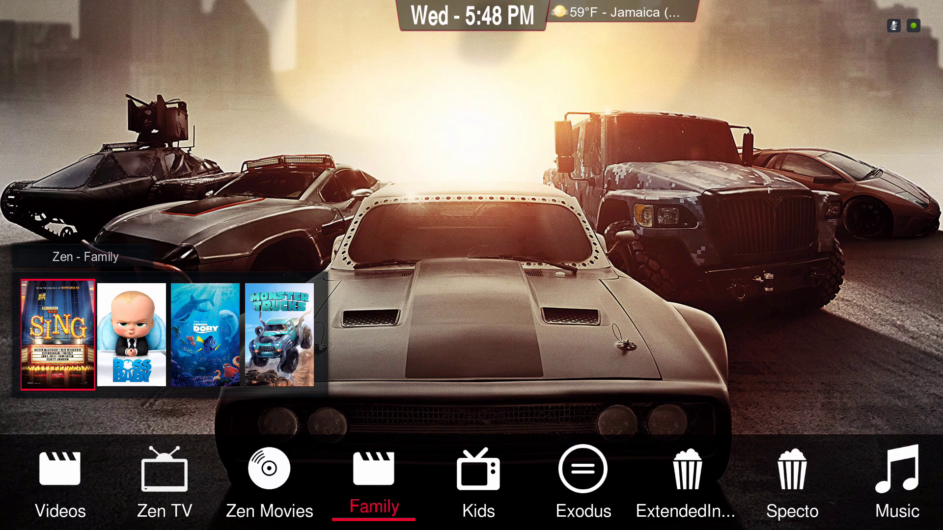
key(Right)
key(Left)
key(Left)
key(Left)
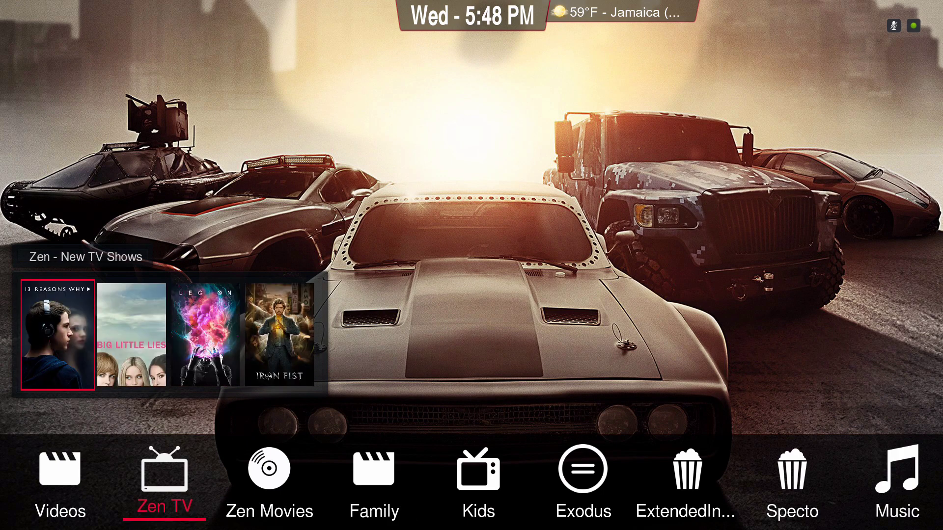
key(Left)
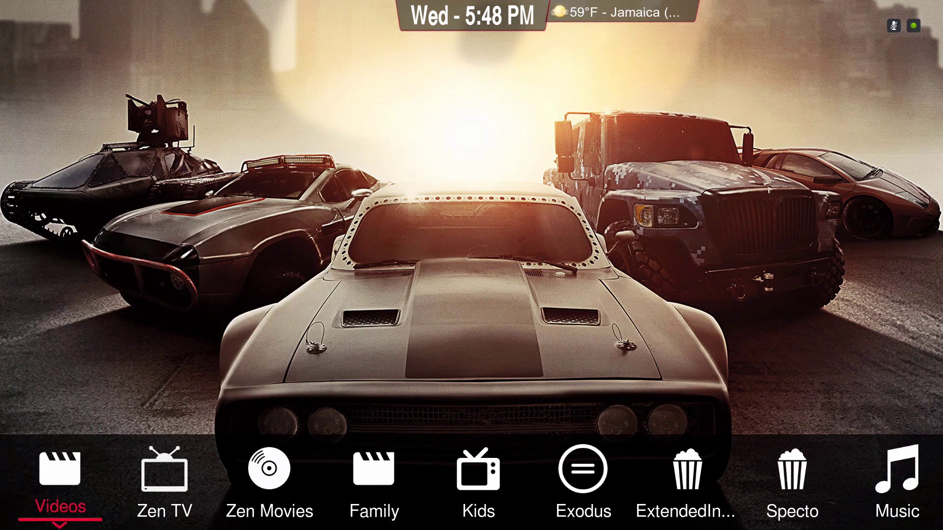
Step: Preview the home menu categories from Zen TV onward through Kids to Exodus
key(Right)
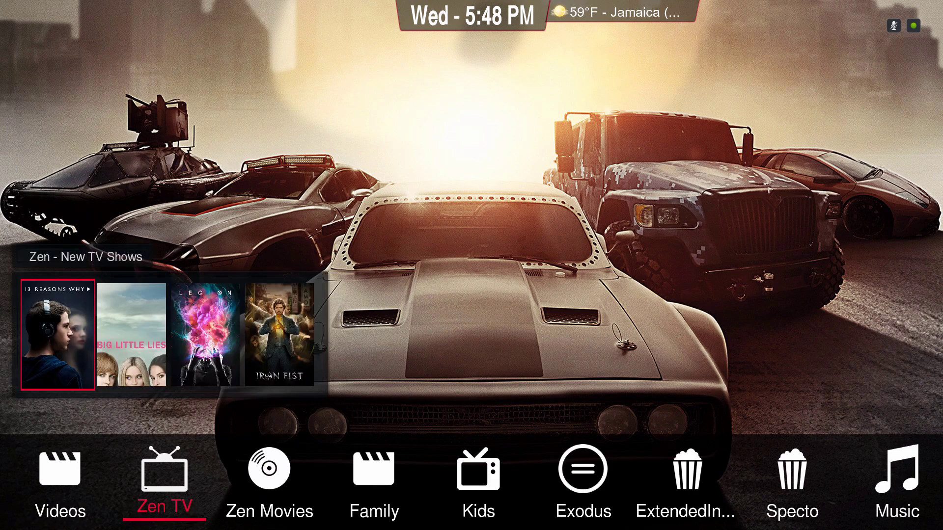
key(Right)
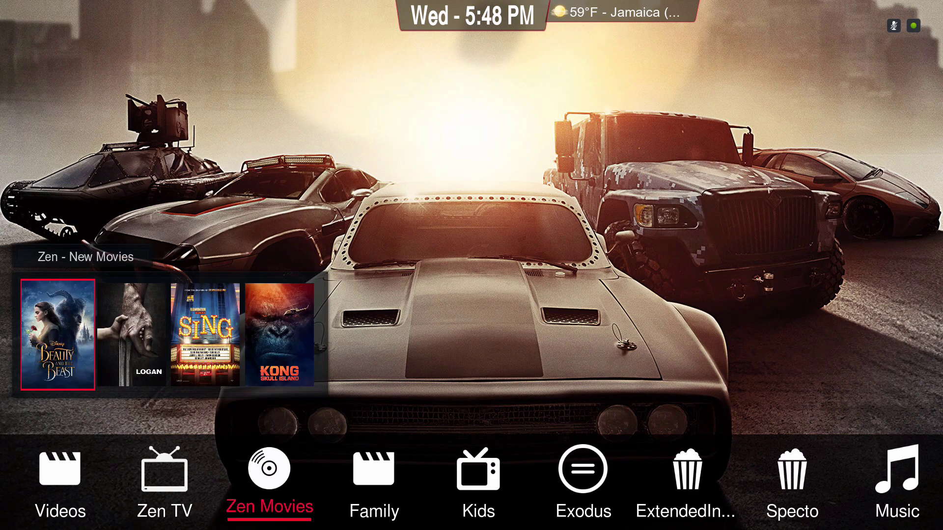
key(Left)
key(Right)
key(Right)
key(Right)
key(Right)
key(Right)
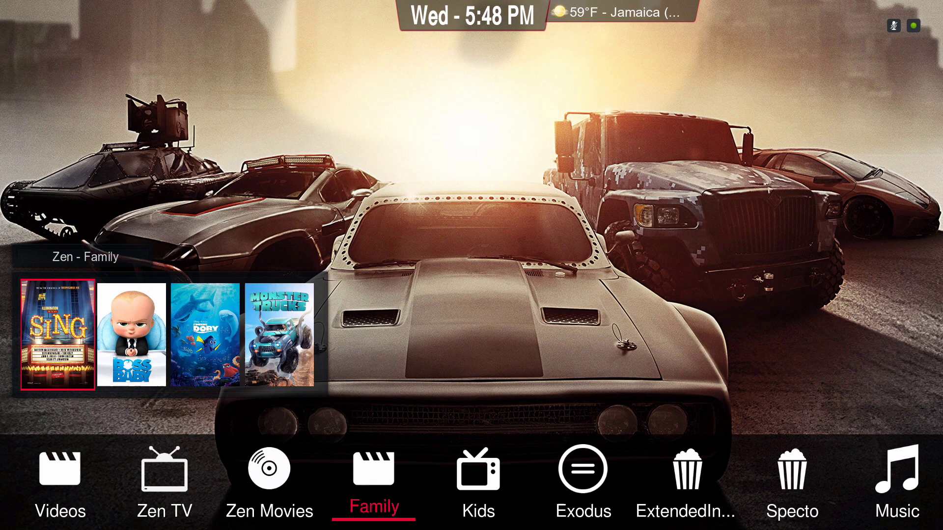
key(Left)
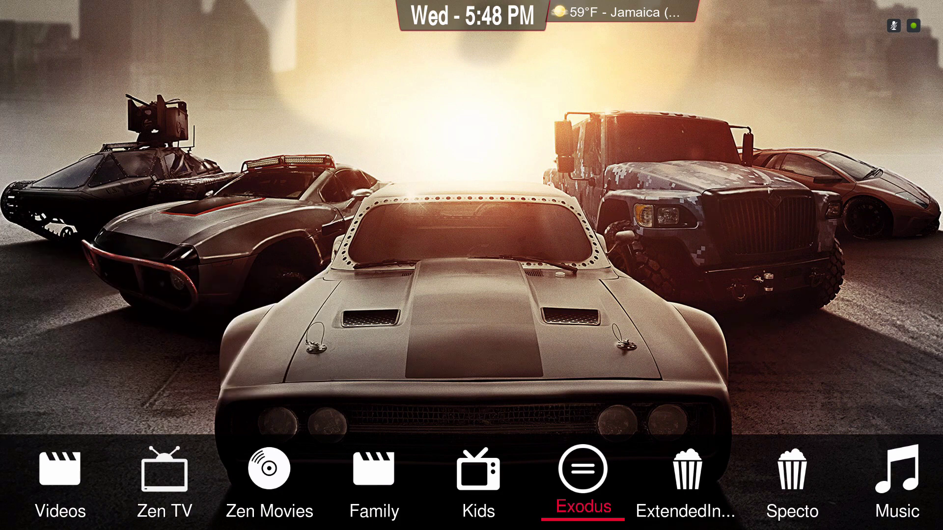
Step: Look at the ExtendedInfo and Specto categories, including the Specto Popular TV preview
key(Right)
key(Right)
key(Right)
key(Left)
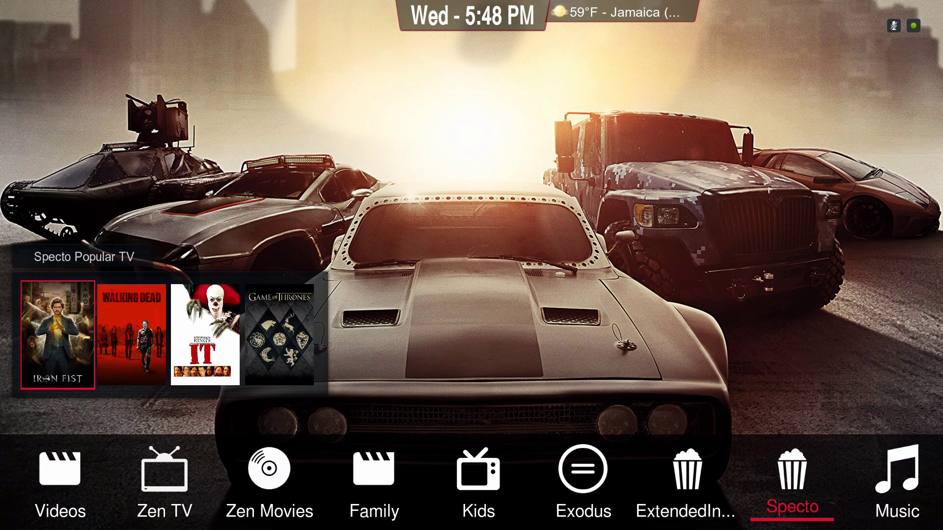
key(Right)
key(Right)
key(Left)
key(Left)
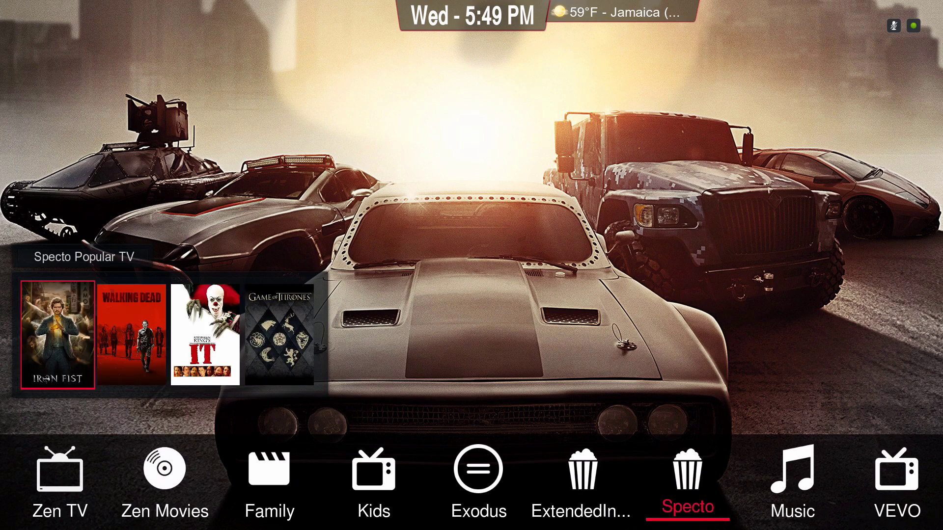
Step: Browse the artists in the Music category's Karma - Most Popular widget and return to the home menu
key(Right)
key(Right)
key(Right)
key(Right)
key(Left)
key(Left)
key(Left)
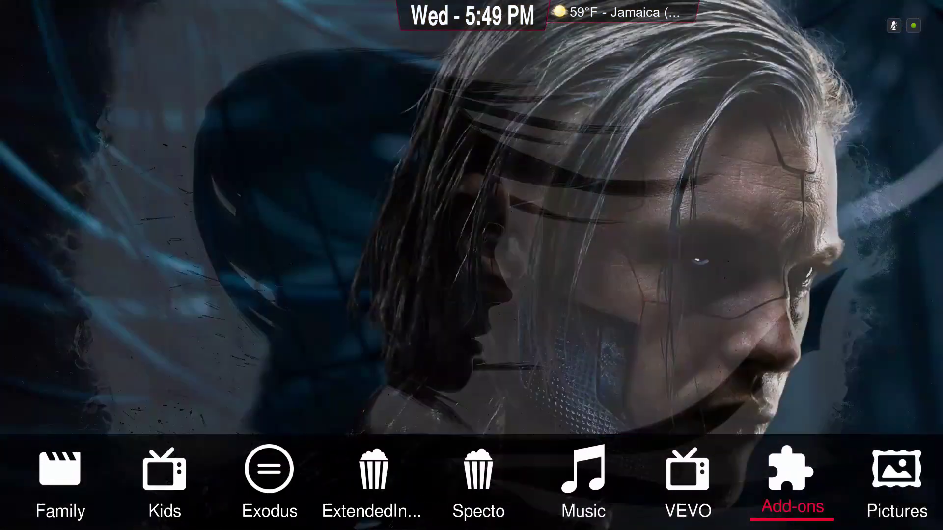
key(Down)
key(Right)
key(Right)
key(Right)
key(Right)
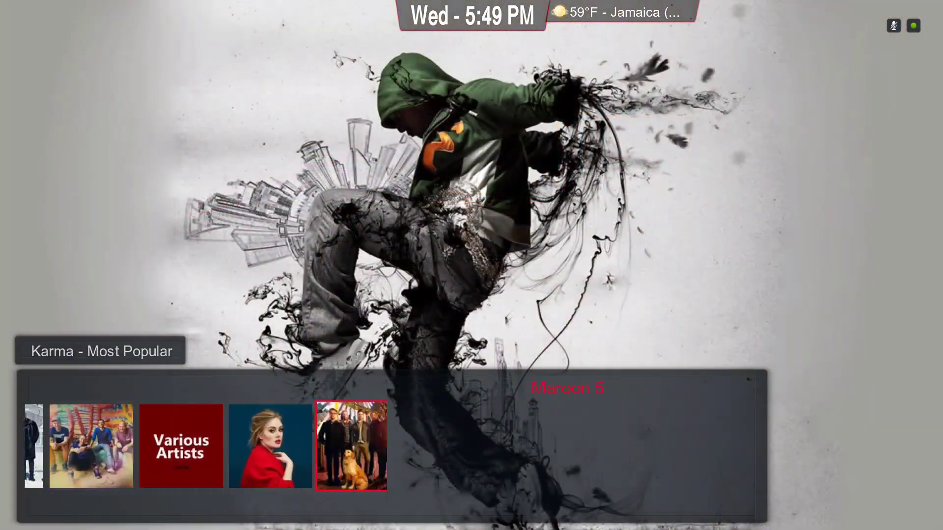
key(Right)
key(Right)
key(Up)
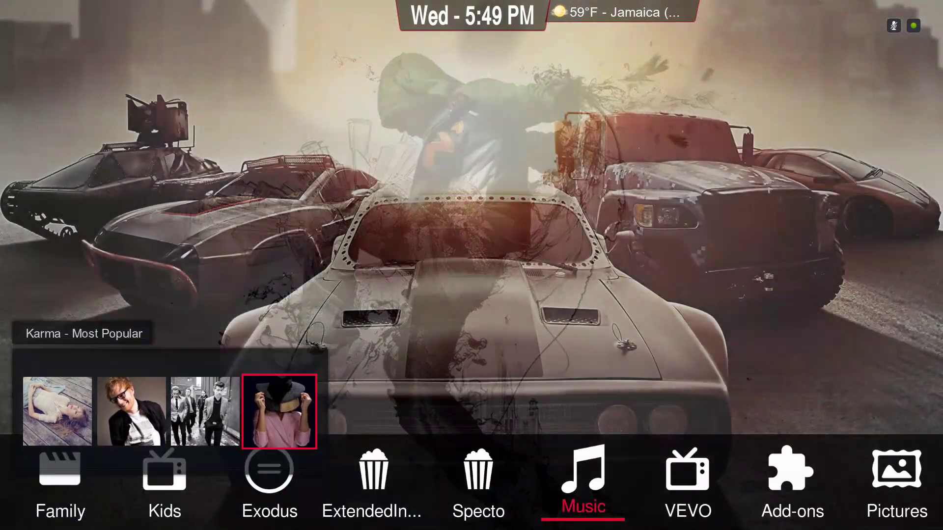
Step: Browse the music videos in the VEVO - New releases widget and return to the home menu
key(Right)
key(Down)
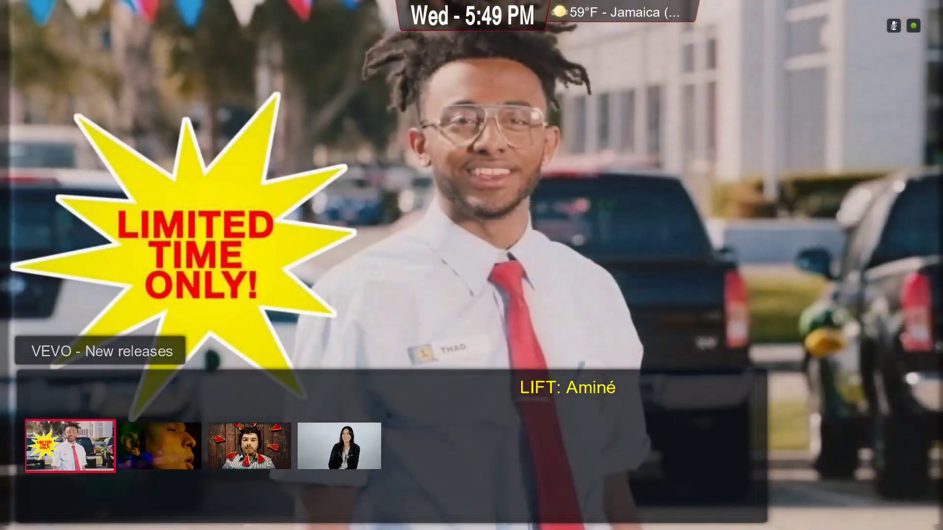
key(Right)
key(Right)
key(Right)
key(Right)
key(Right)
key(Right)
key(Up)
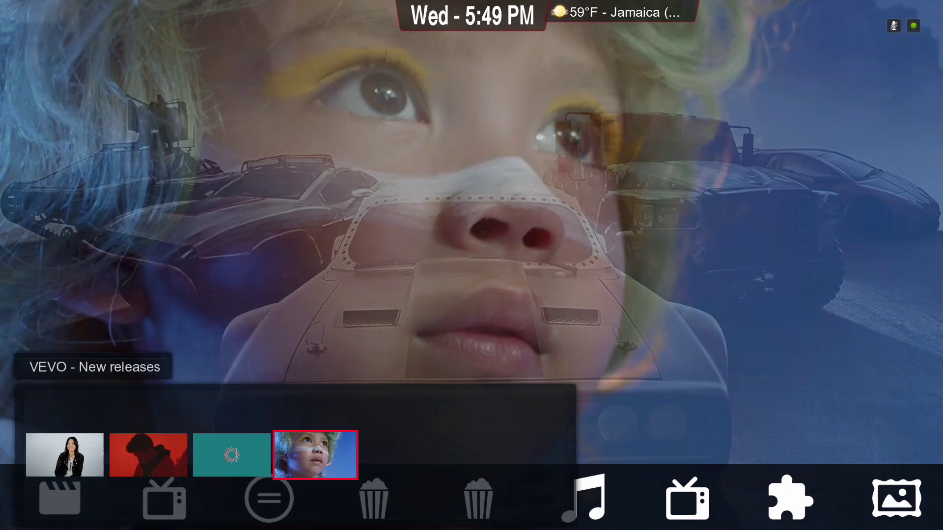
Step: Look at the Add-ons, Pictures and Programs categories on the home menu
key(Right)
key(Right)
key(Right)
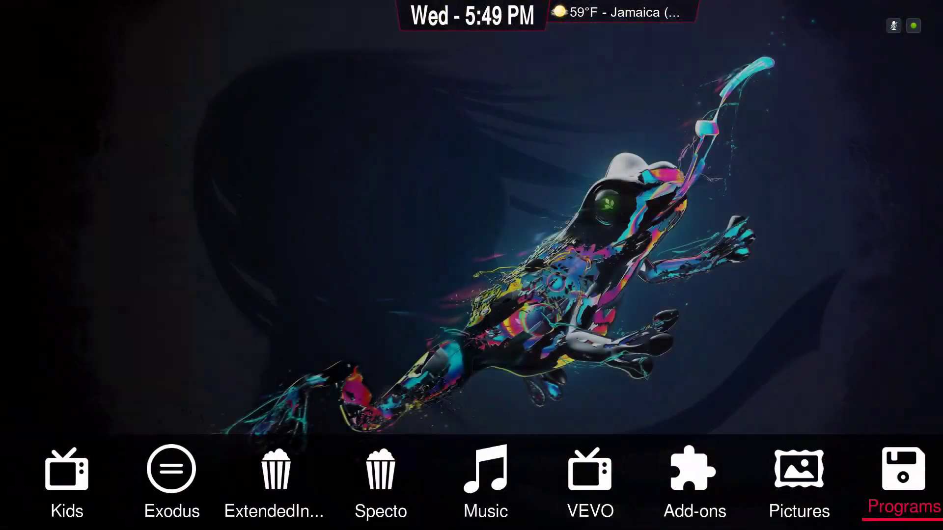
key(Right)
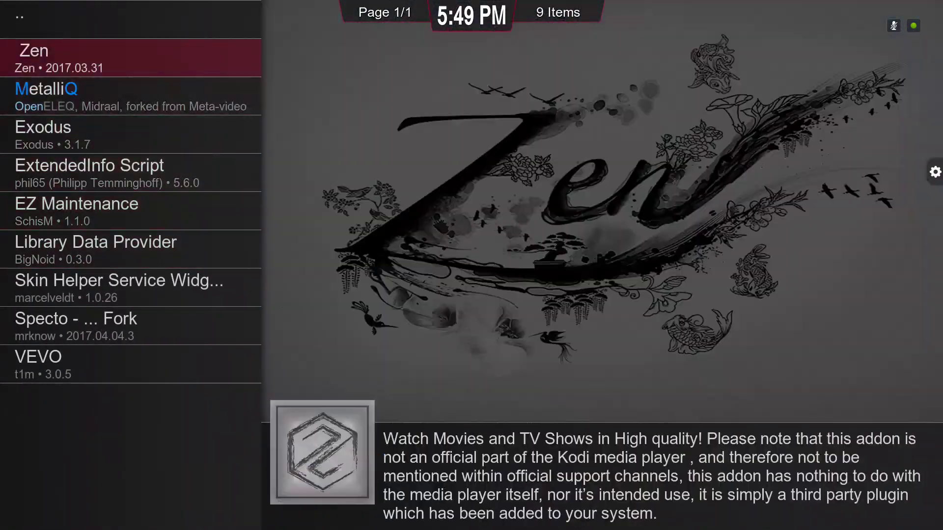
Step: Review the installed video add-ons and their descriptions from Zen down to VEVO
key(Down)
key(Down)
key(Up)
key(Up)
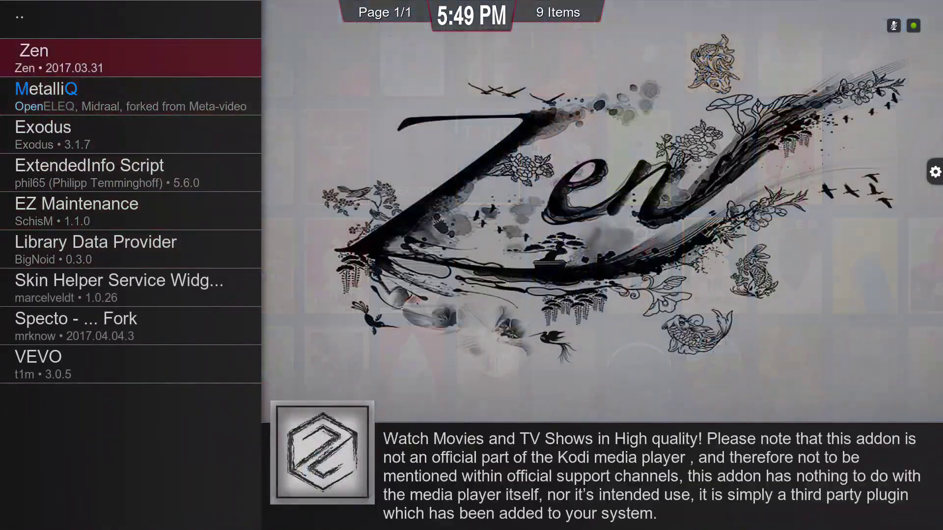
key(Down)
key(Down)
key(Down)
key(Down)
key(Down)
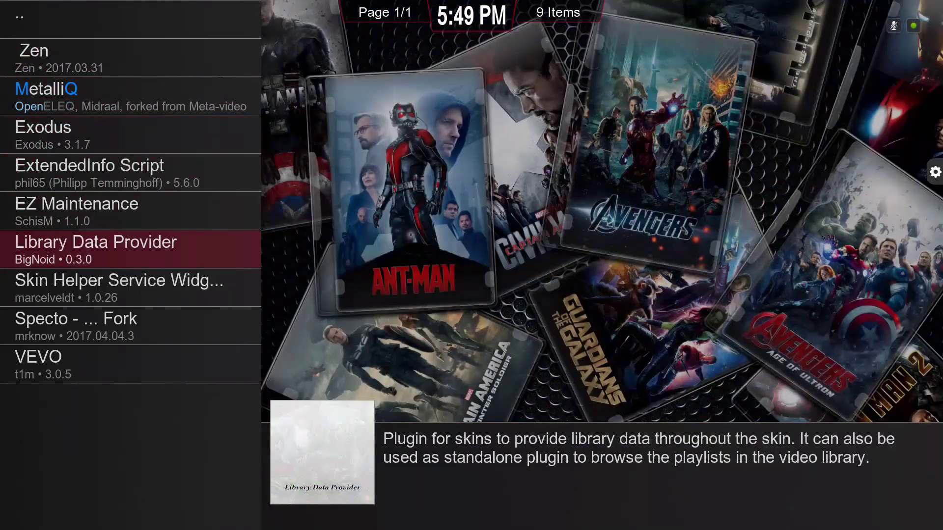
key(Up)
key(Down)
key(Down)
key(Down)
key(Down)
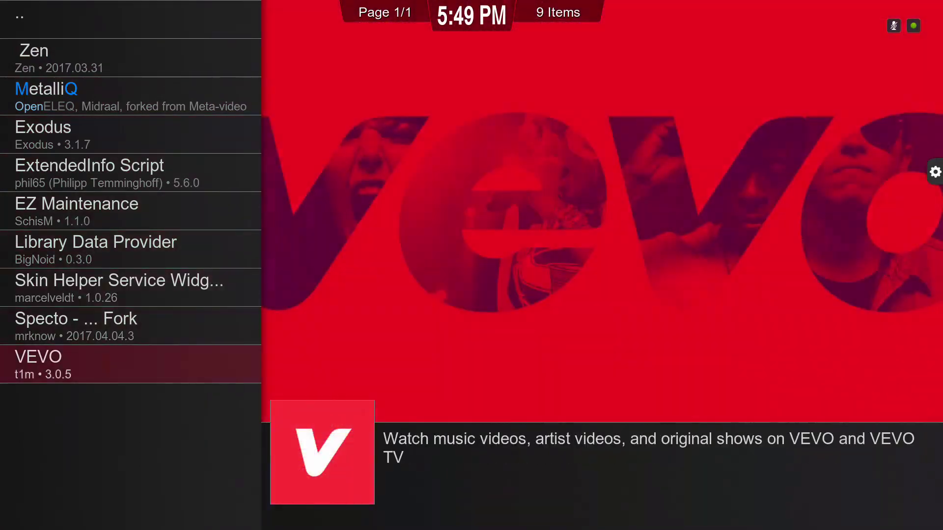
key(Down)
key(Up)
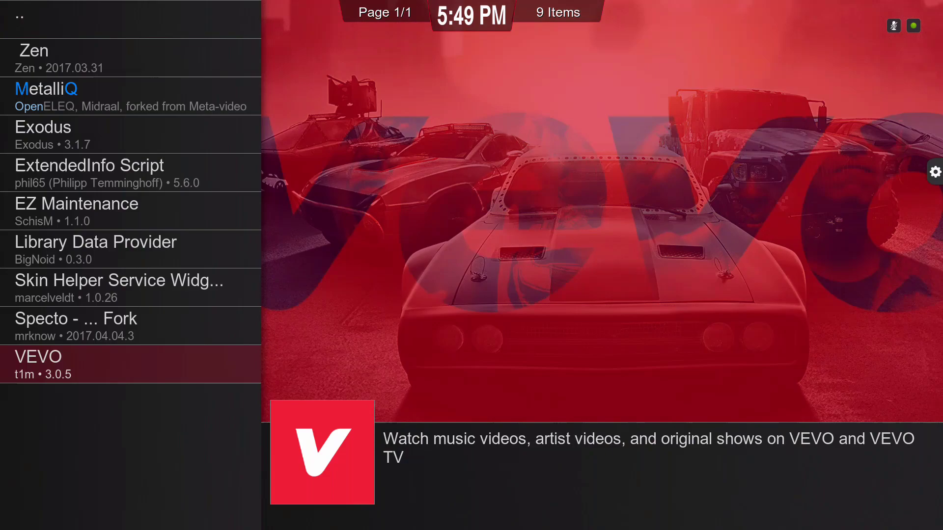
key(Up)
key(Up)
key(Down)
key(Down)
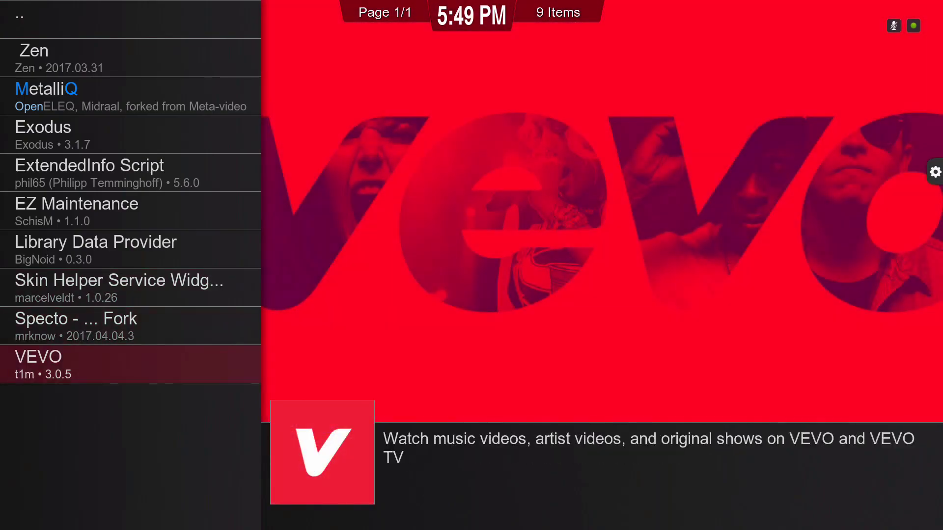
key(Up)
key(Up)
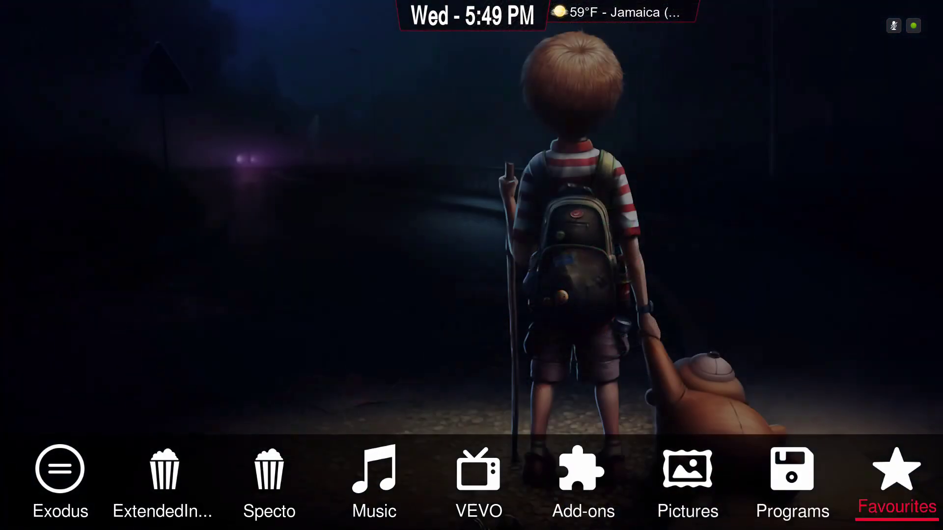
Step: Open the Interface settings from the home menu's Settings entry
key(Right)
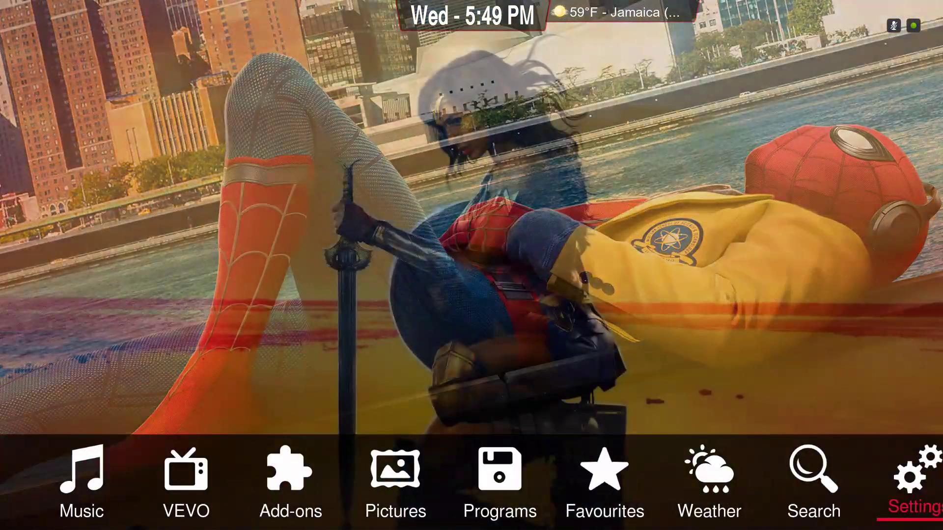
key(Return)
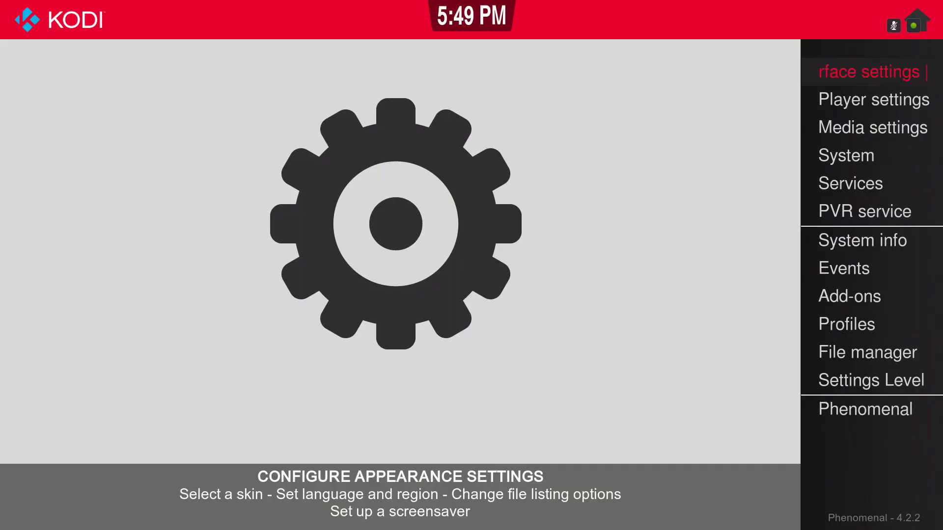
key(Down)
key(Up)
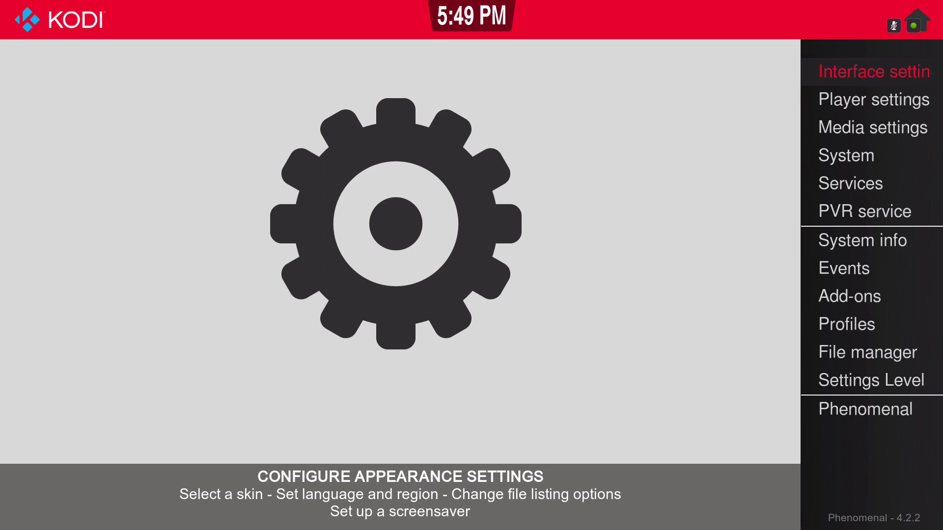
key(Return)
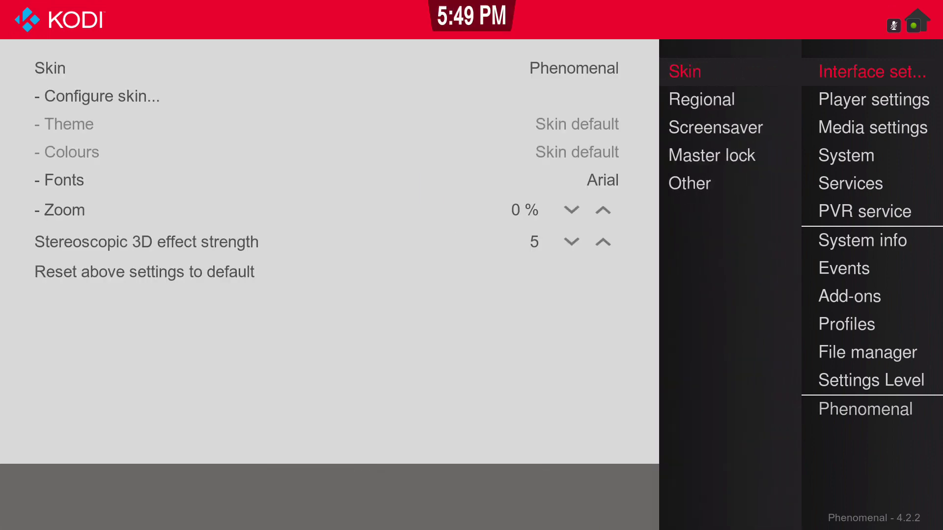
Step: Open the configuration options of the Phenomenal skin
key(Left)
key(Down)
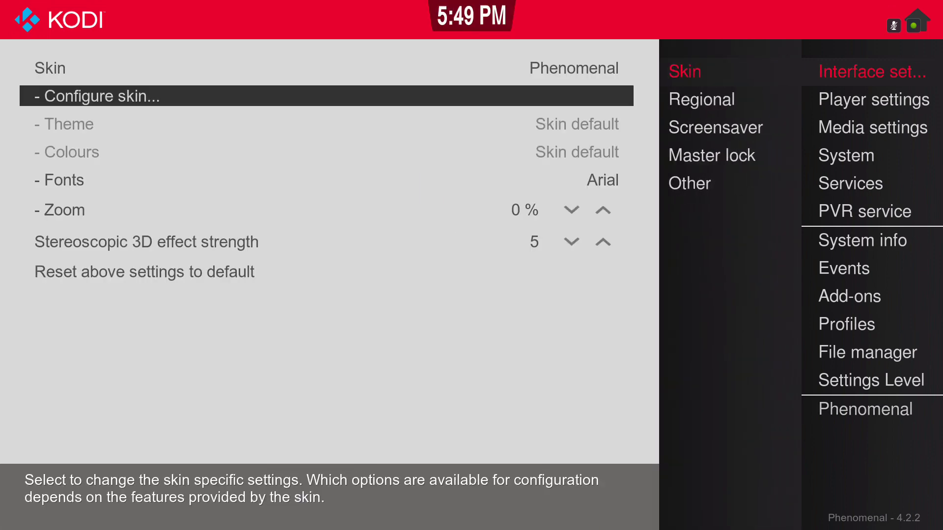
key(Return)
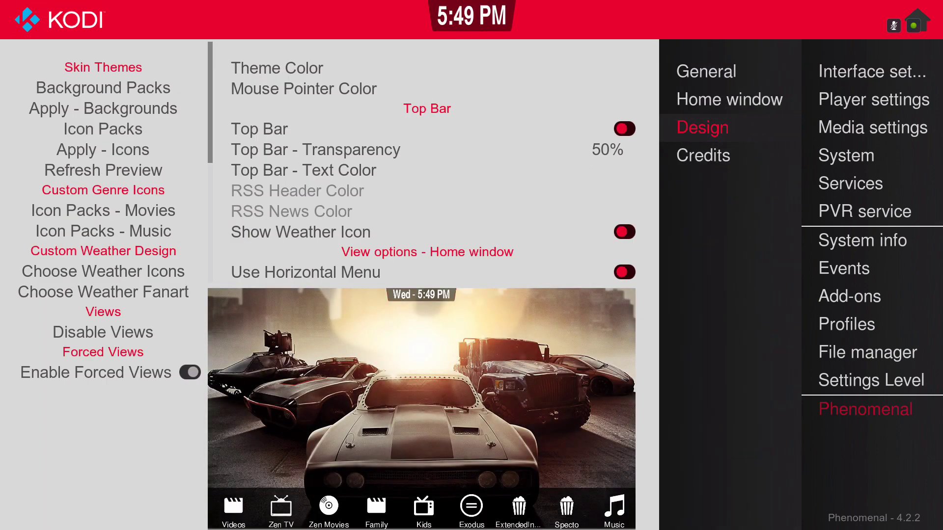
Step: Examine the Home window and General sections of the Phenomenal skin settings
key(Up)
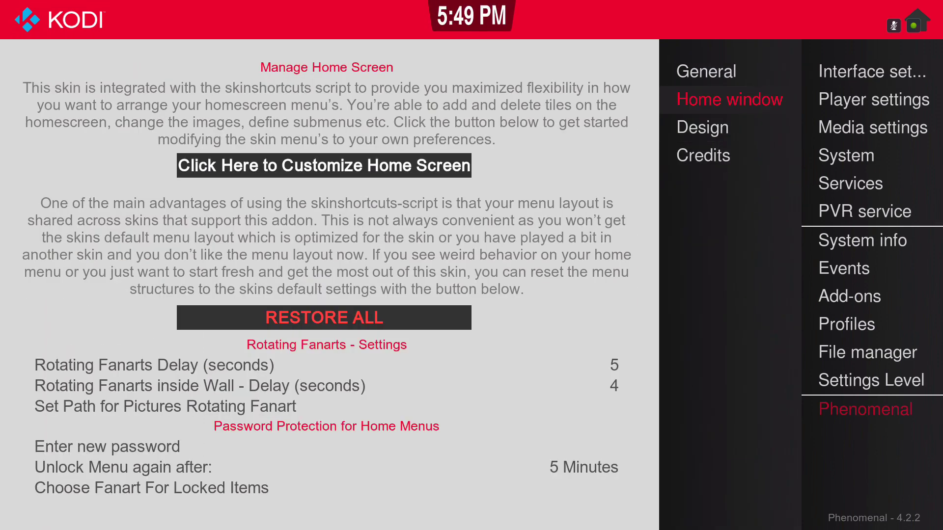
key(Up)
key(Down)
key(Up)
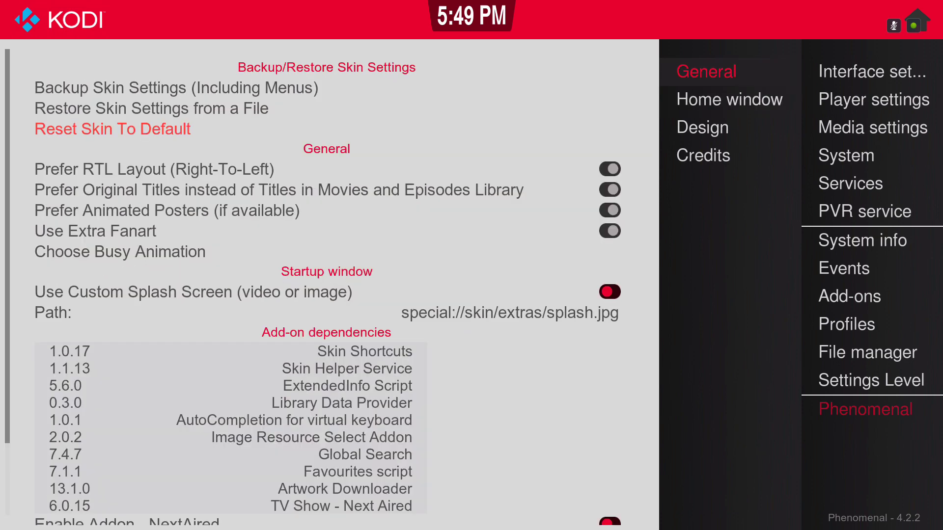
Step: Examine the backup, general and startup options in the General section of the Phenomenal skin settings
key(Left)
key(Down)
key(Down)
key(Down)
key(Down)
key(Down)
key(Down)
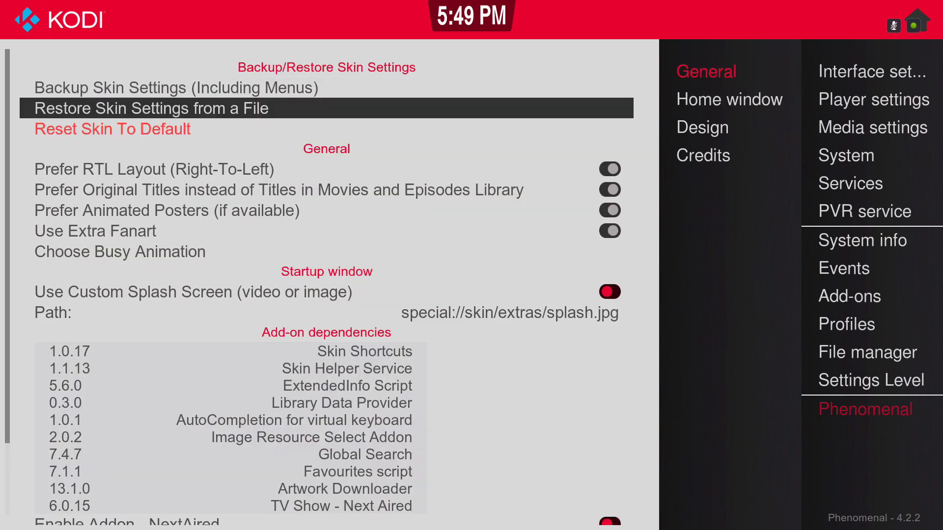
key(Down)
key(Down)
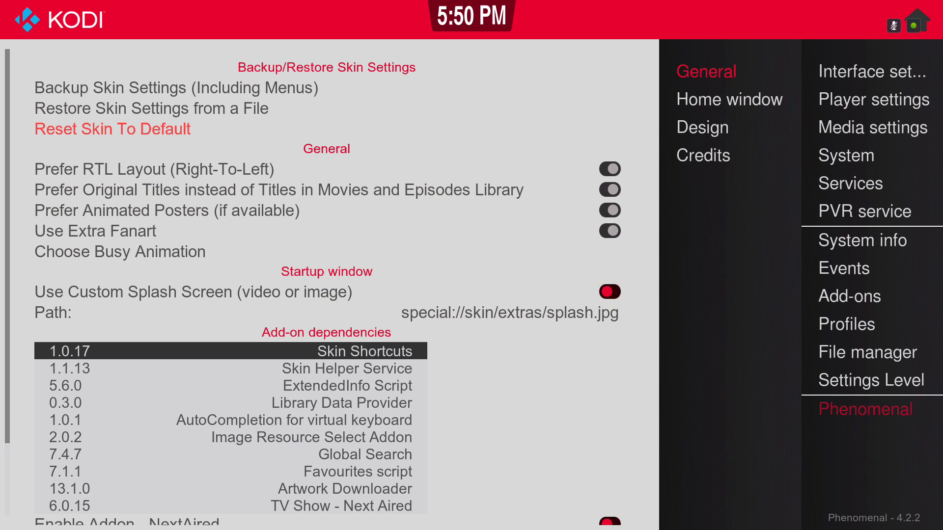
Step: Examine the add-on dependencies list, from Skin Shortcuts down to the NextAired and music path options
key(Down)
key(Down)
key(Down)
key(Down)
key(Down)
key(Down)
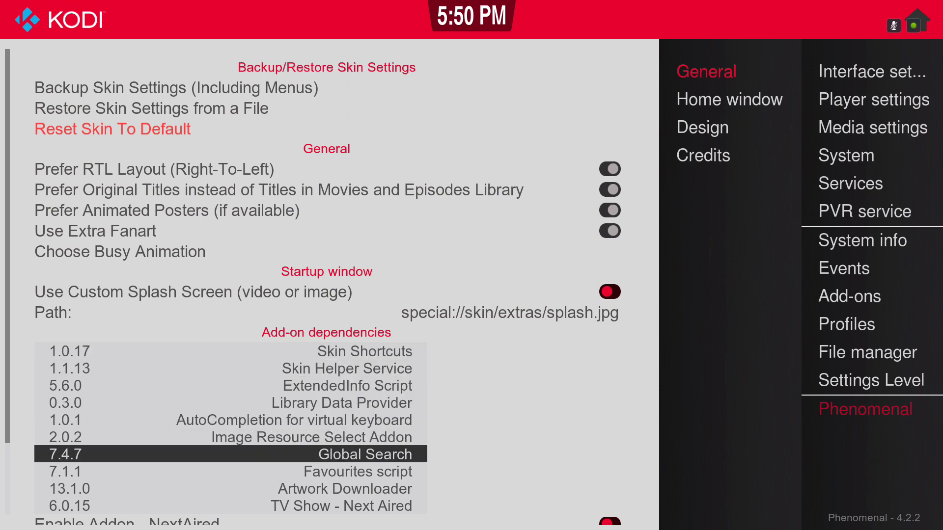
key(Up)
key(Up)
key(Up)
key(Up)
key(Up)
key(Up)
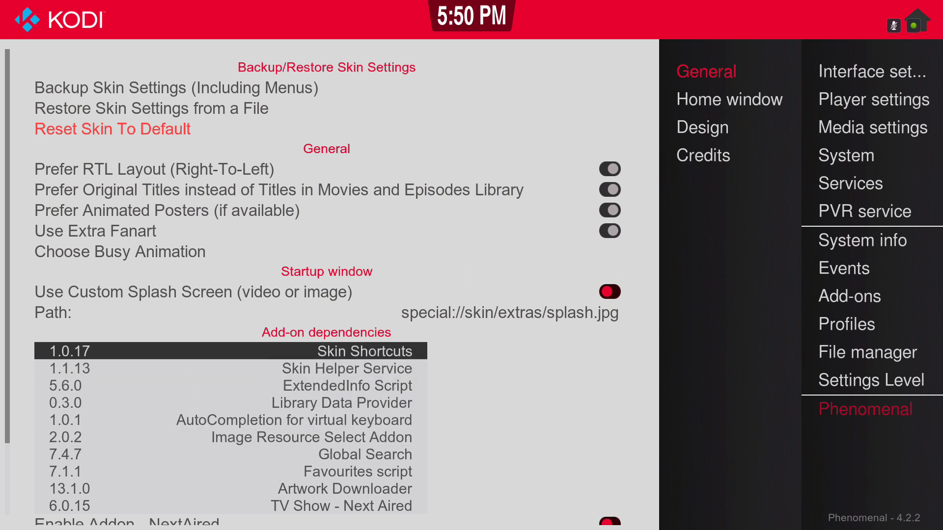
key(Down)
key(Down)
key(Down)
key(Down)
key(Down)
key(Down)
key(Down)
key(Down)
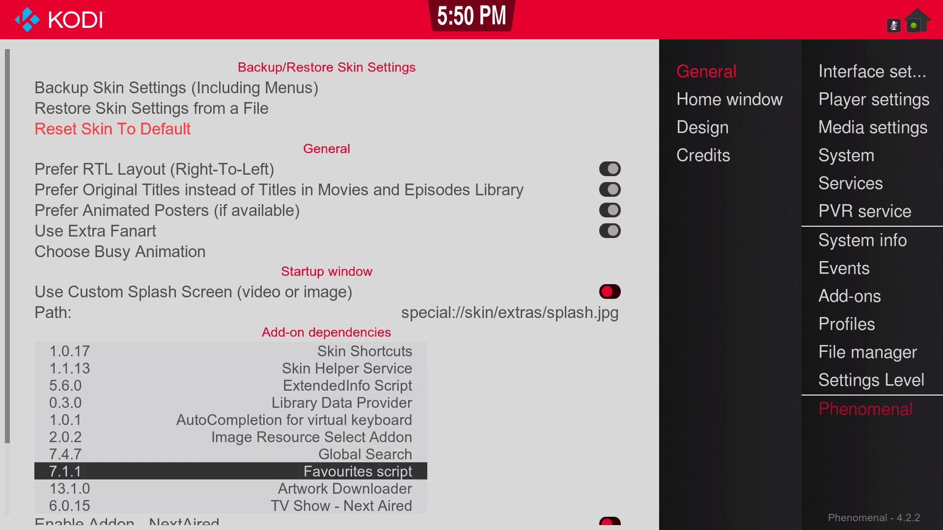
key(Up)
key(Up)
key(Up)
key(Up)
key(Up)
key(Up)
key(Up)
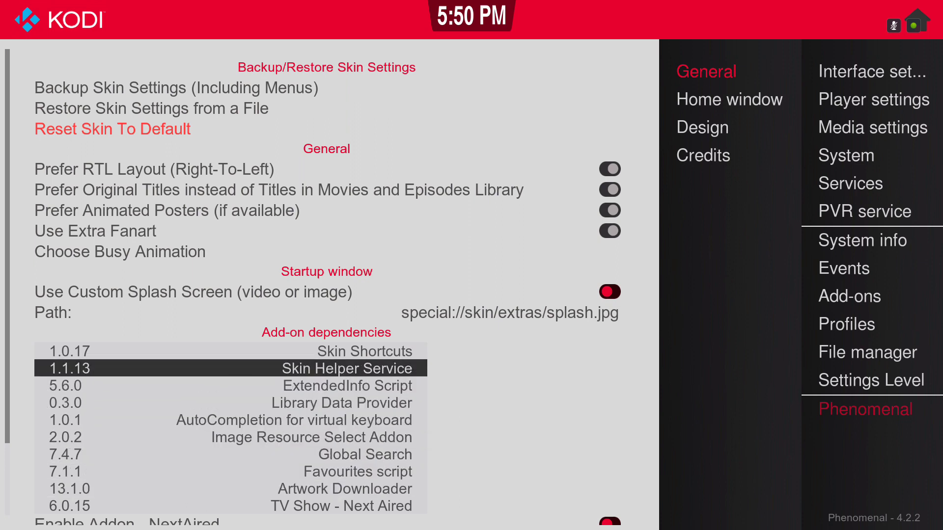
key(Down)
key(Down)
key(Down)
key(Down)
key(Down)
key(Down)
key(Down)
key(Down)
key(Down)
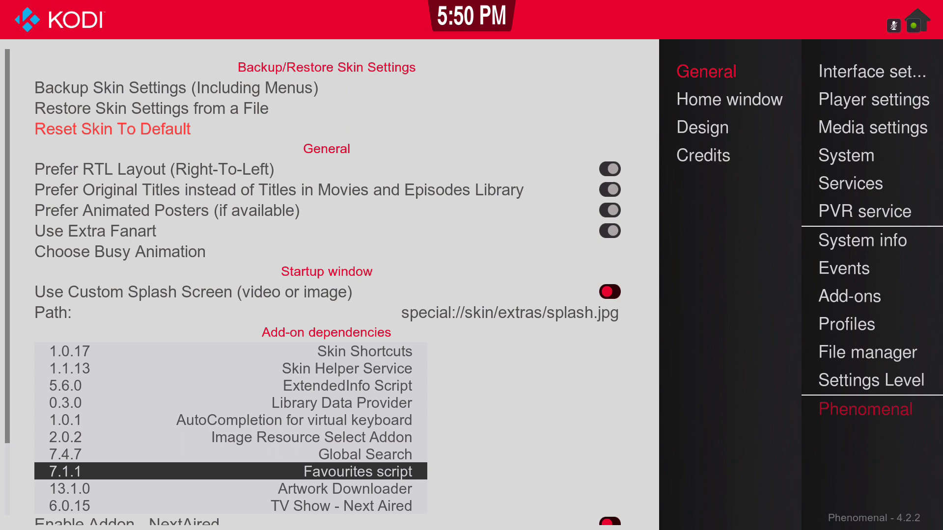
key(Down)
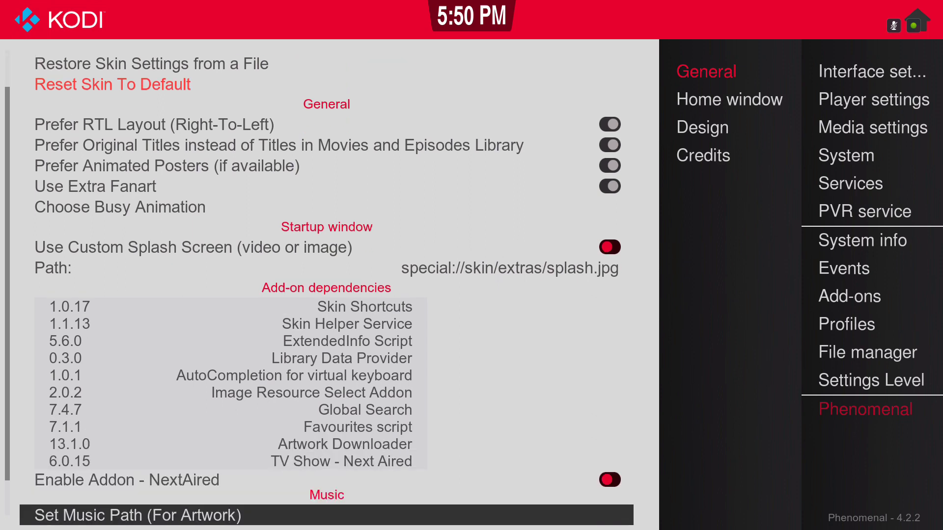
key(Up)
key(Up)
key(Up)
key(Up)
key(Up)
key(Up)
key(Up)
key(Up)
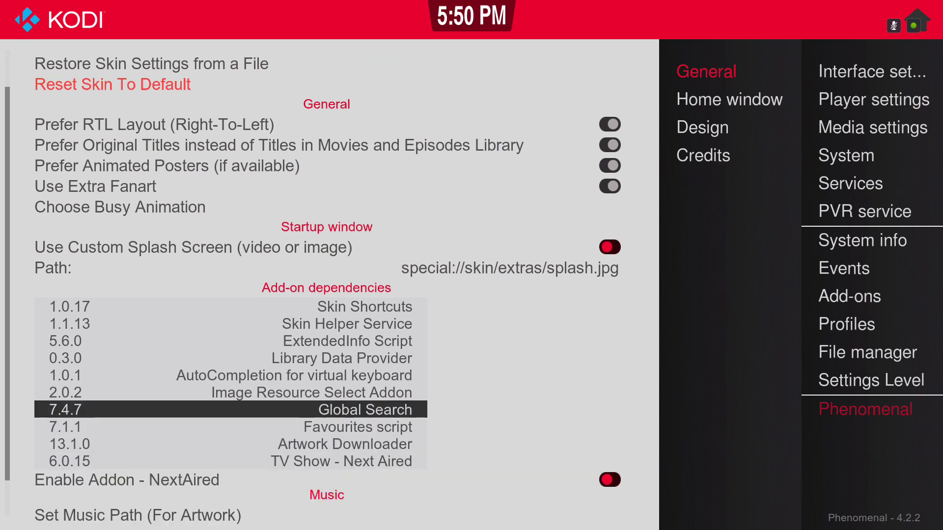
key(Up)
key(Up)
key(Up)
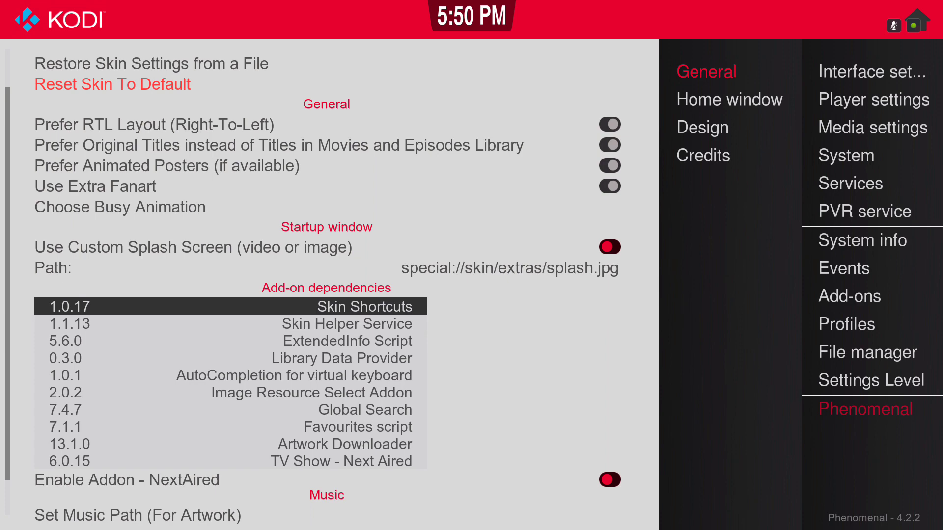
Step: Open the home screen customization from the skin's Home window settings
key(Left)
key(Down)
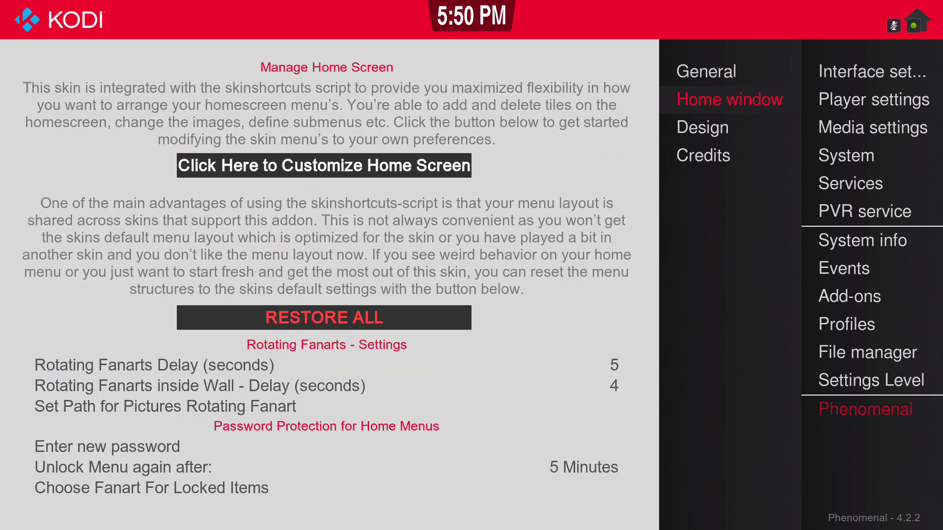
key(Left)
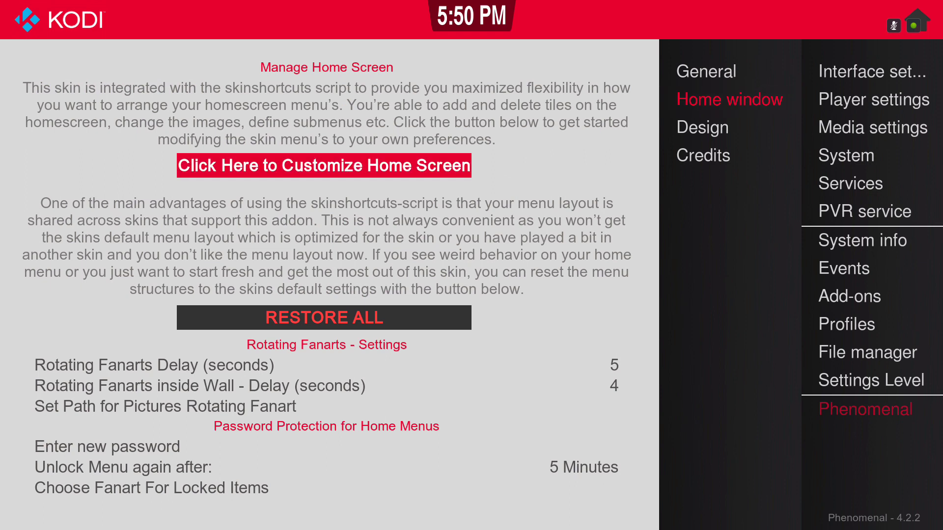
key(Return)
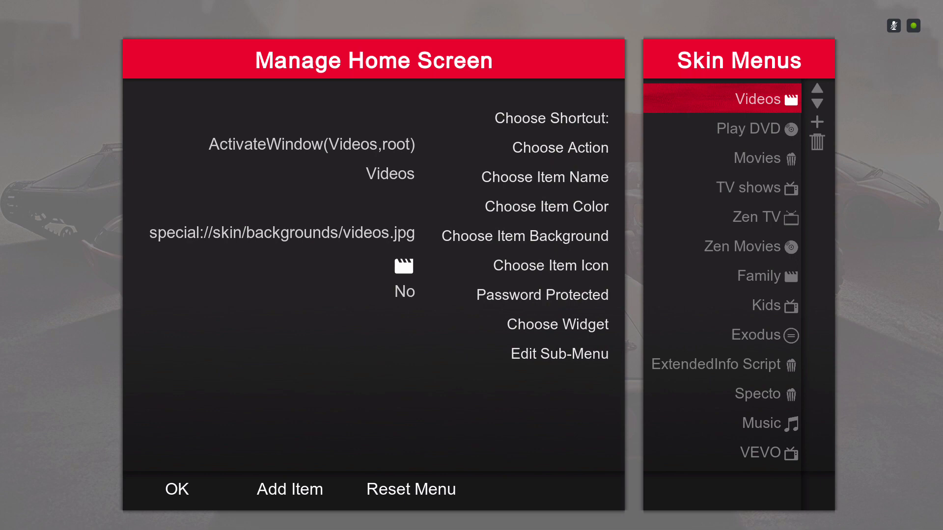
Step: Add a new item directly after Zen Movies in the skin's home menu
key(Down)
key(Down)
key(Down)
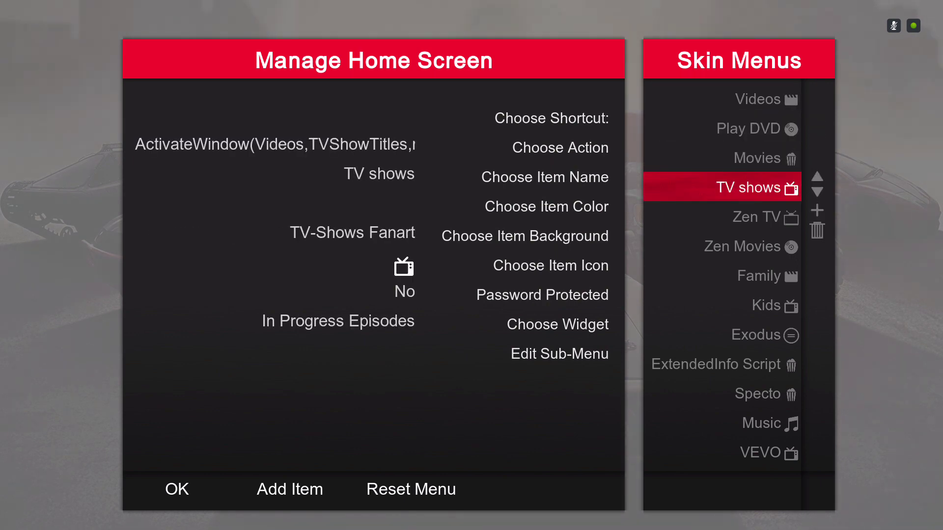
key(Down)
key(Down)
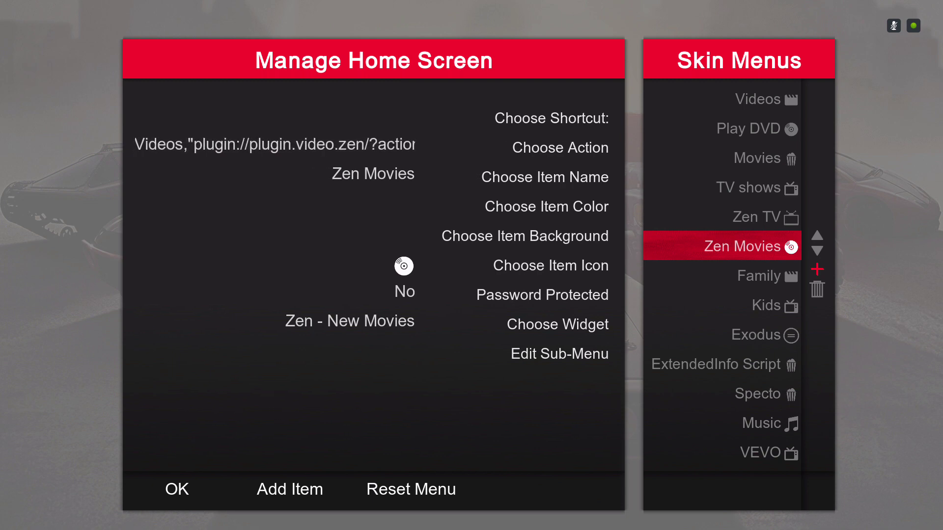
key(Left)
key(Down)
key(Down)
key(Down)
key(Down)
key(Down)
key(Down)
key(Down)
key(Down)
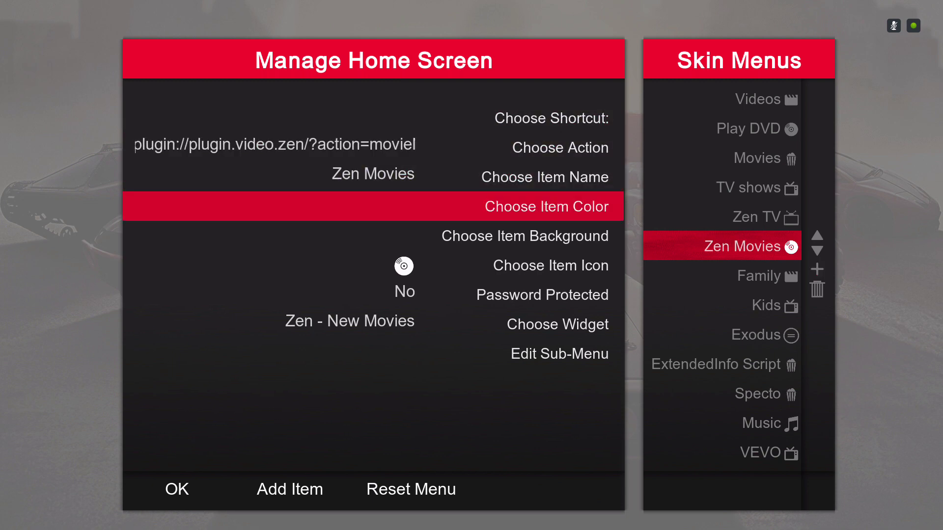
key(Down)
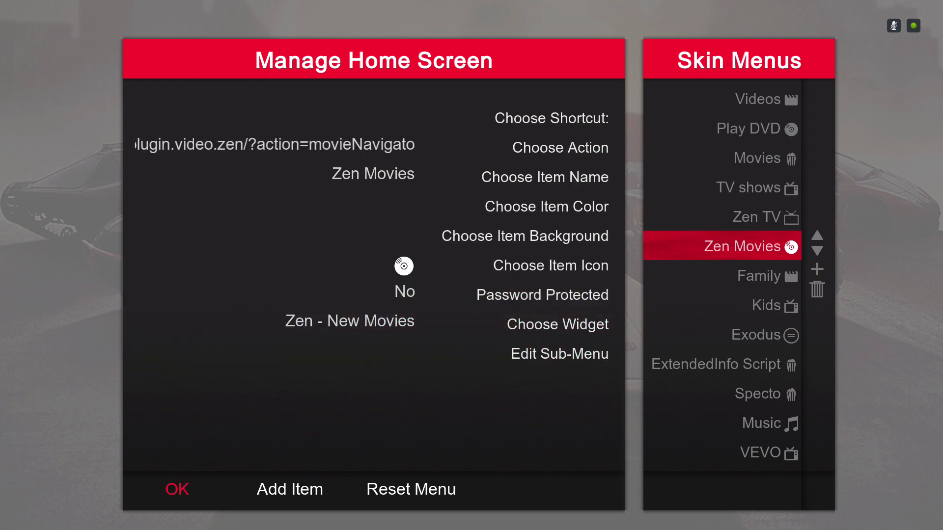
key(Right)
key(Return)
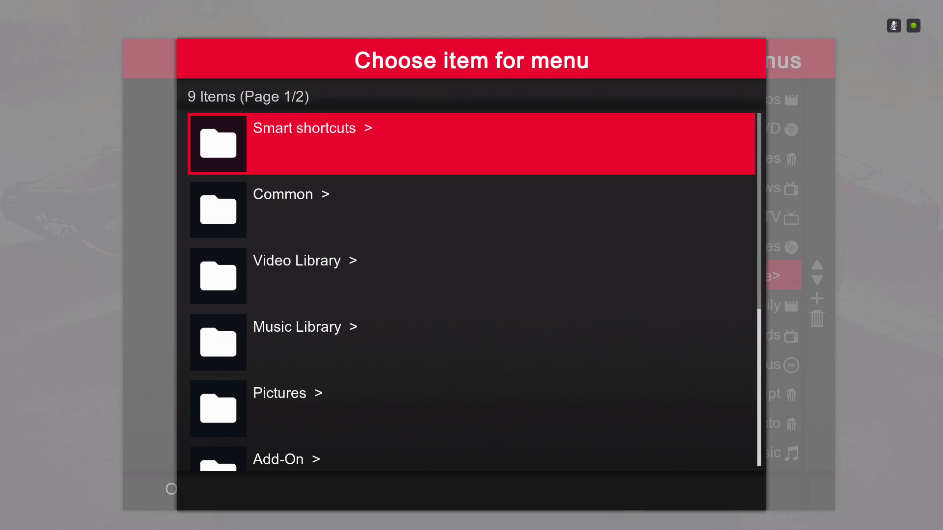
Step: Browse to the Video Add-On category within Add-On as the source for the new menu item
key(Down)
key(Down)
key(Down)
key(Down)
key(Down)
key(Down)
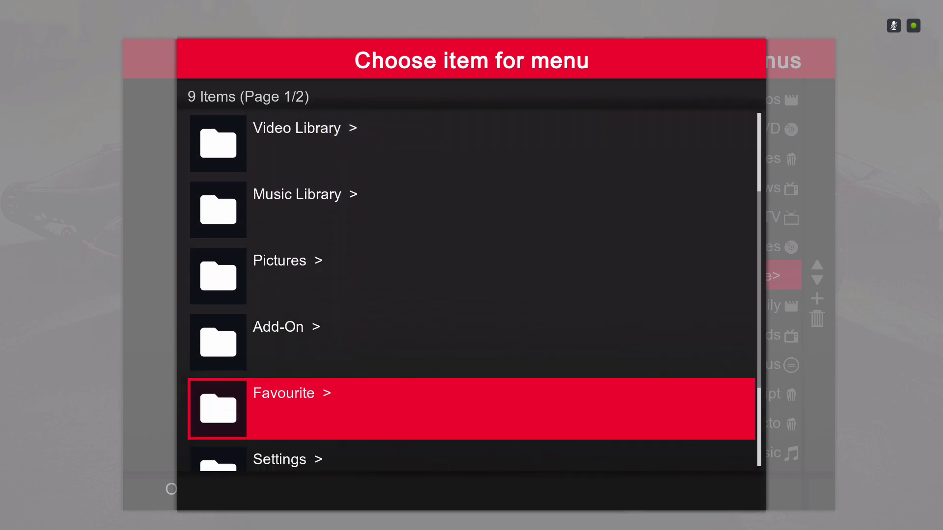
key(Up)
key(Return)
key(Down)
key(Down)
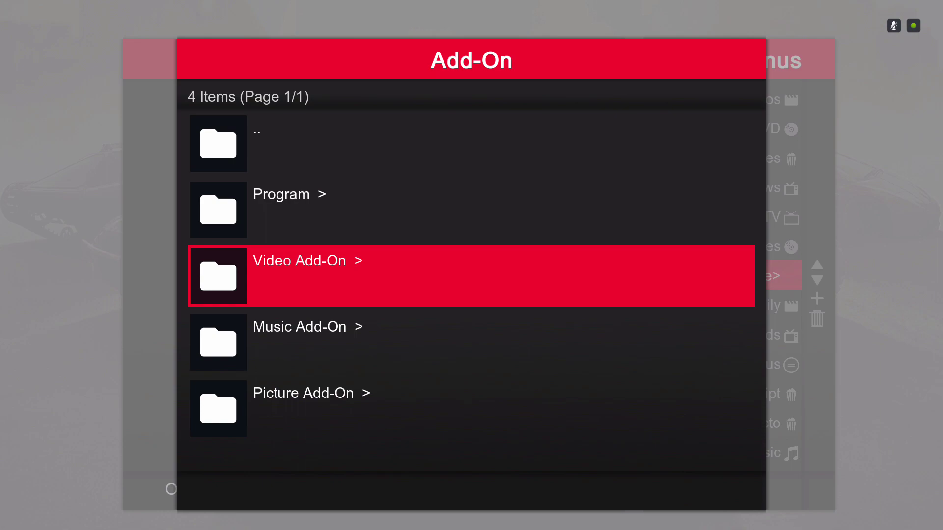
key(Return)
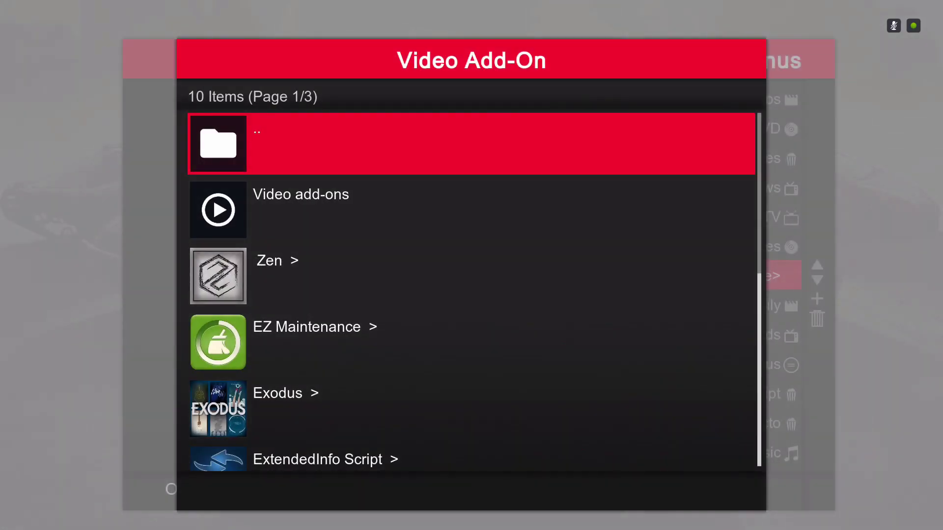
Step: Open the TV Shows listing of the Exodus add-on for the new menu item
key(Down)
key(Down)
key(Down)
key(Down)
key(Down)
key(Down)
key(Down)
key(Up)
key(Up)
key(Up)
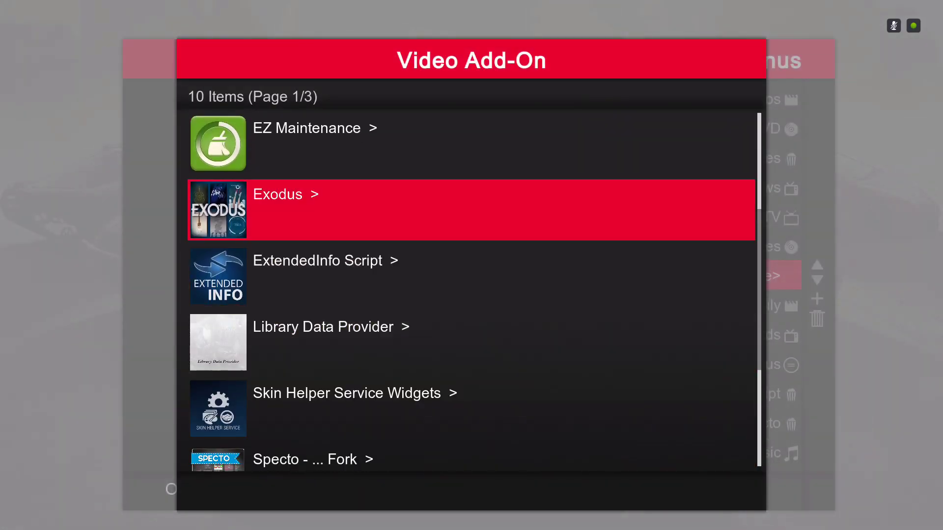
key(Up)
key(Down)
key(Return)
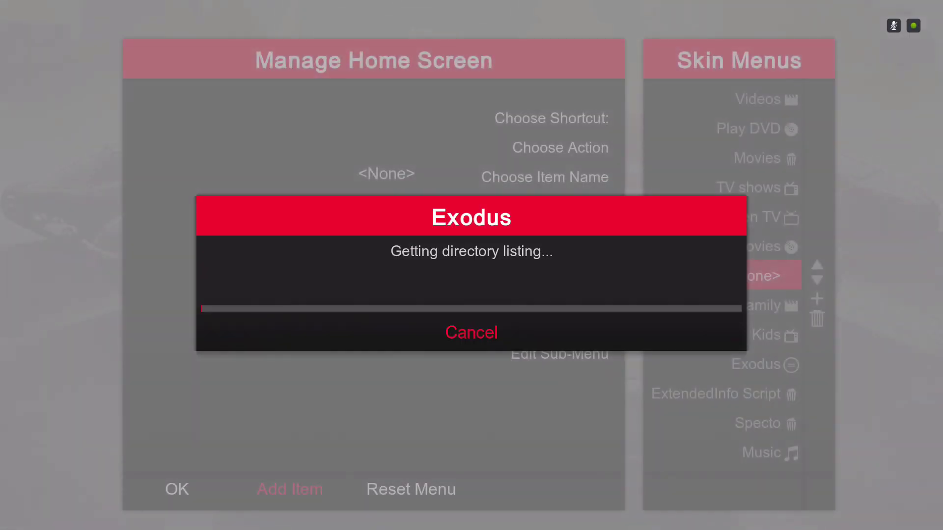
key(Down)
key(Down)
key(Down)
key(Return)
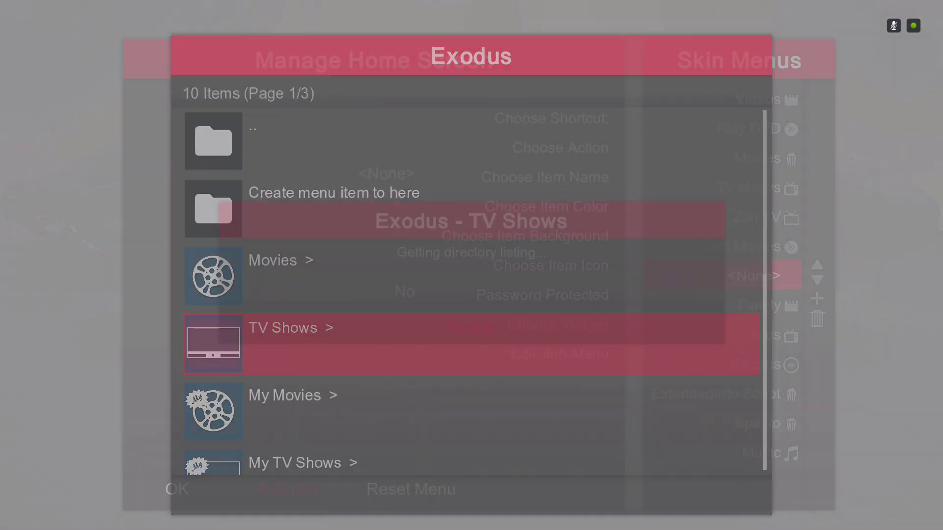
Step: Create the menu item from Exodus's Most Popular TV shows list
key(Down)
key(Down)
key(Down)
key(Down)
key(Down)
key(Down)
key(Down)
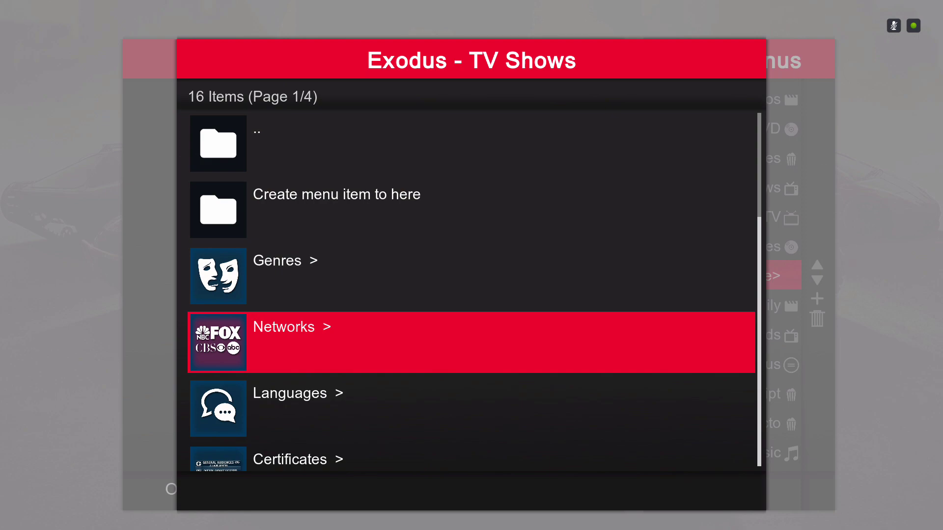
key(Down)
key(Up)
key(Up)
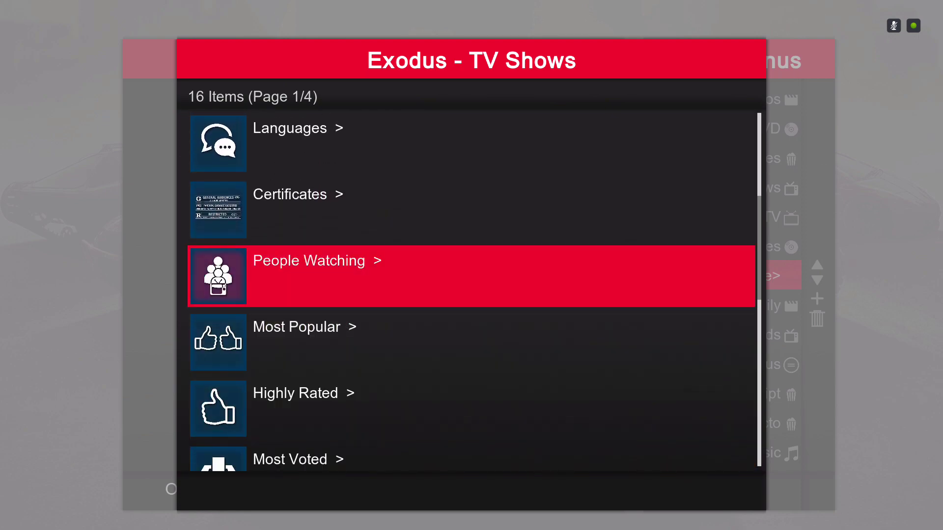
key(Down)
key(Return)
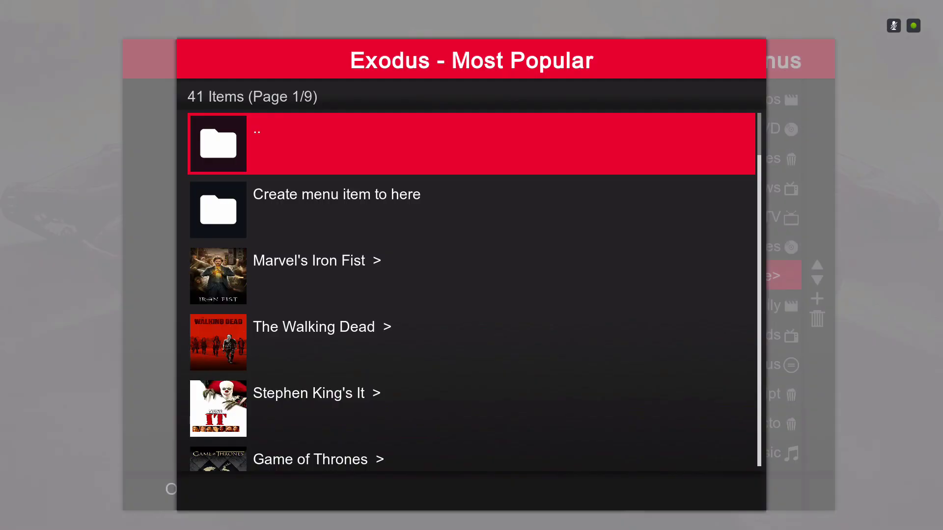
key(Down)
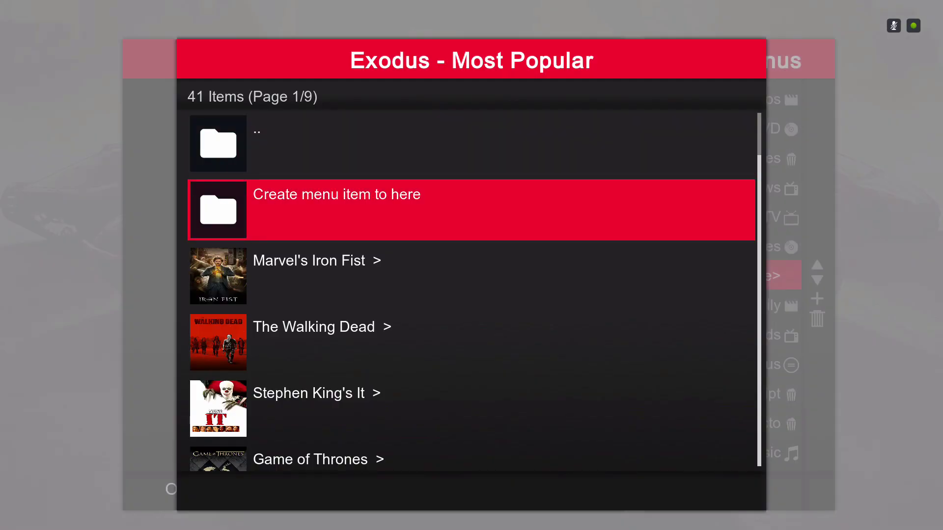
key(Return)
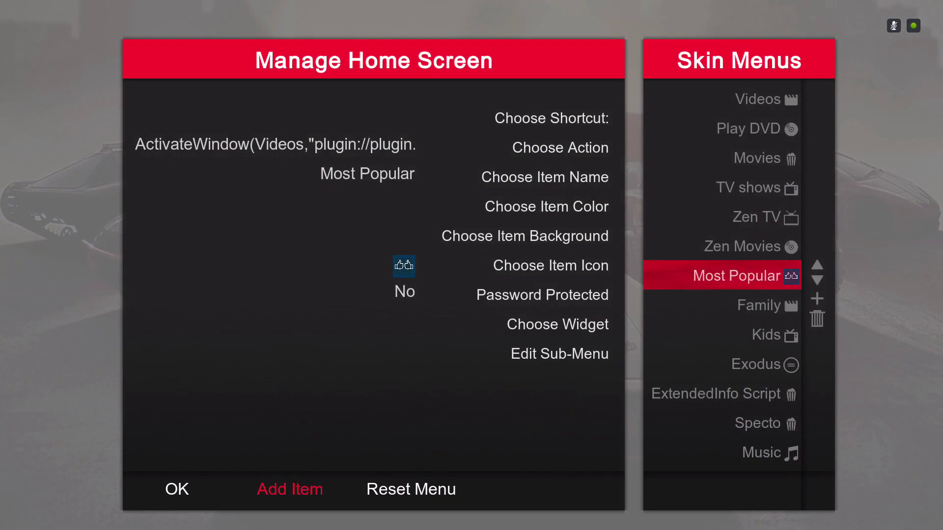
Step: Set the icon of the Most Popular menu item to Videos
key(Left)
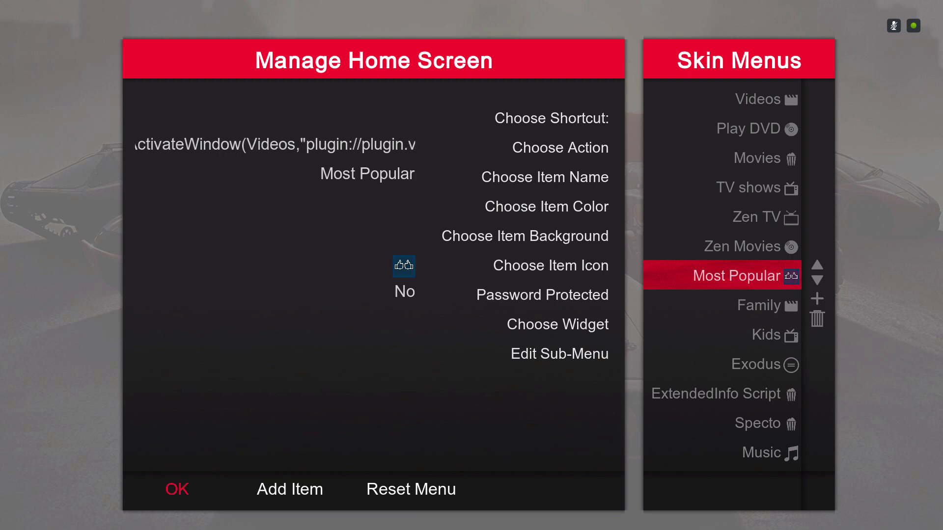
key(Right)
key(Up)
key(Up)
key(Up)
key(Up)
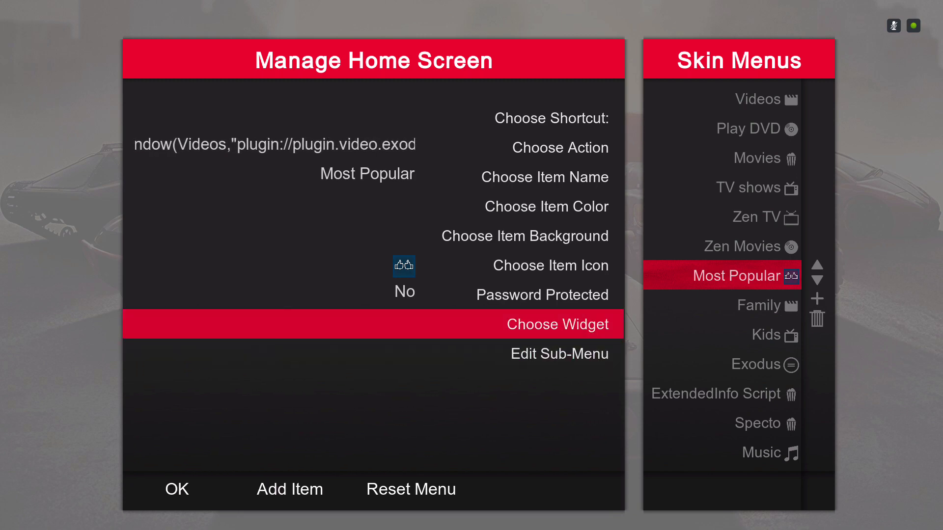
key(Return)
key(Down)
key(Down)
key(Down)
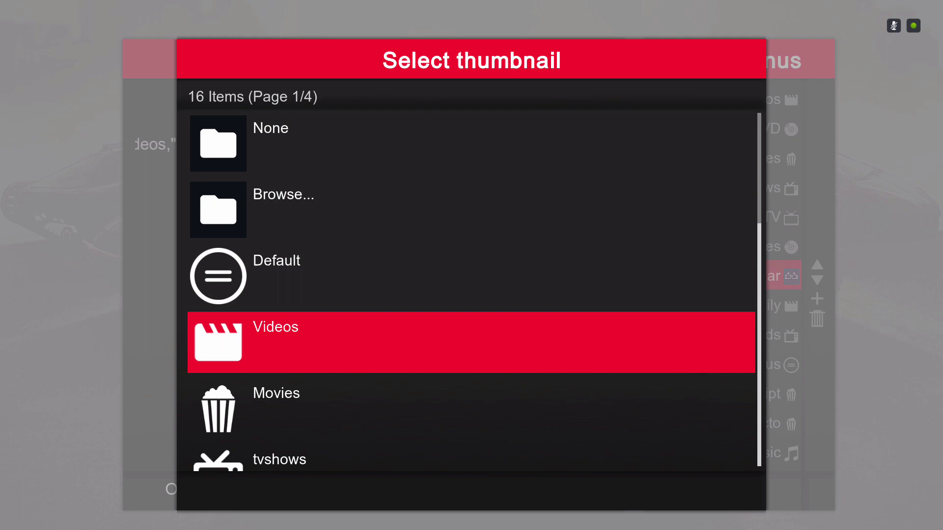
key(Return)
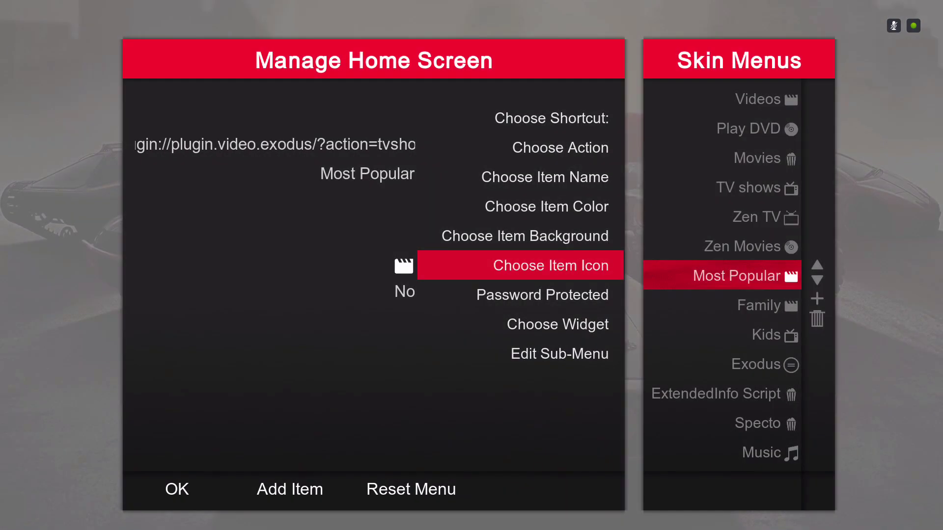
Step: Browse to the Video Add-On category within Add-On as the widget source for the Most Popular menu item
key(Down)
key(Down)
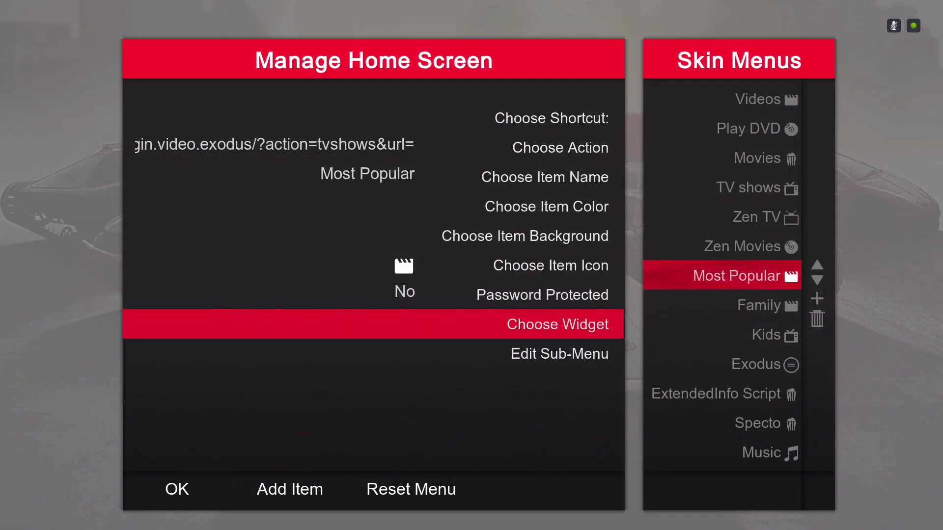
key(Return)
key(Down)
key(Down)
key(Down)
key(Down)
key(Down)
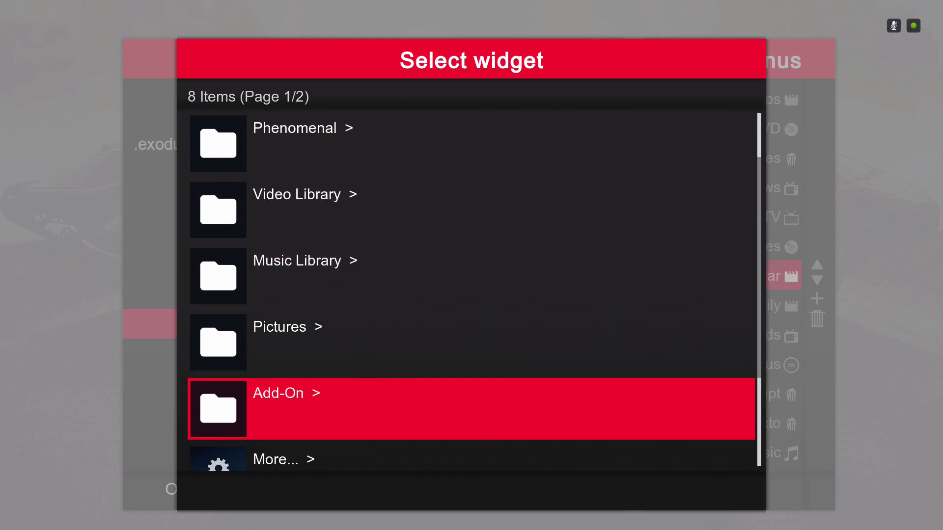
key(Return)
key(Down)
key(Down)
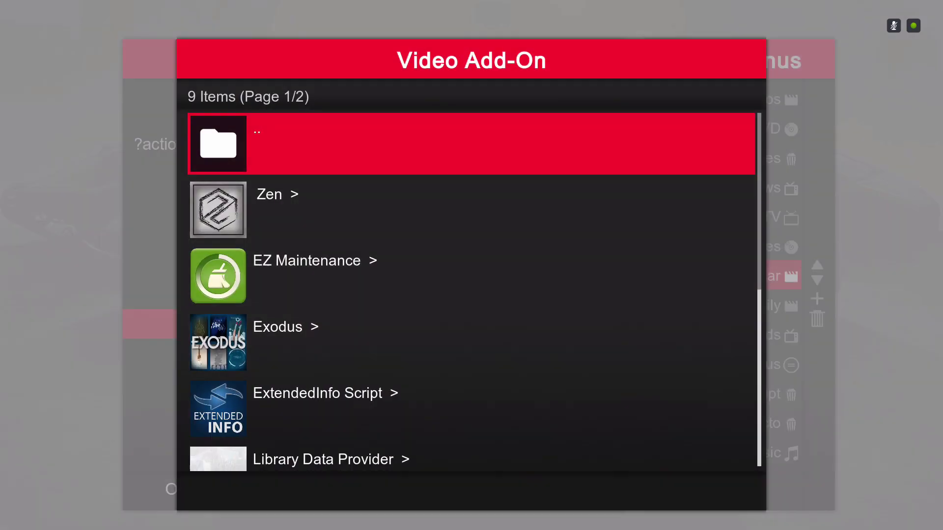
Step: Open the TV Shows listing of the Exodus add-on as the source for the widget
key(Down)
key(Down)
key(Down)
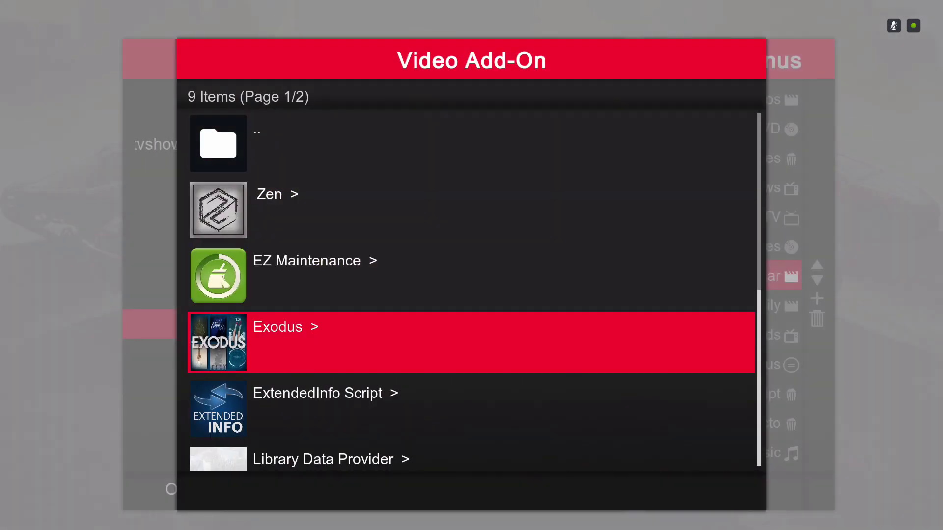
key(Return)
key(Down)
key(Down)
key(Down)
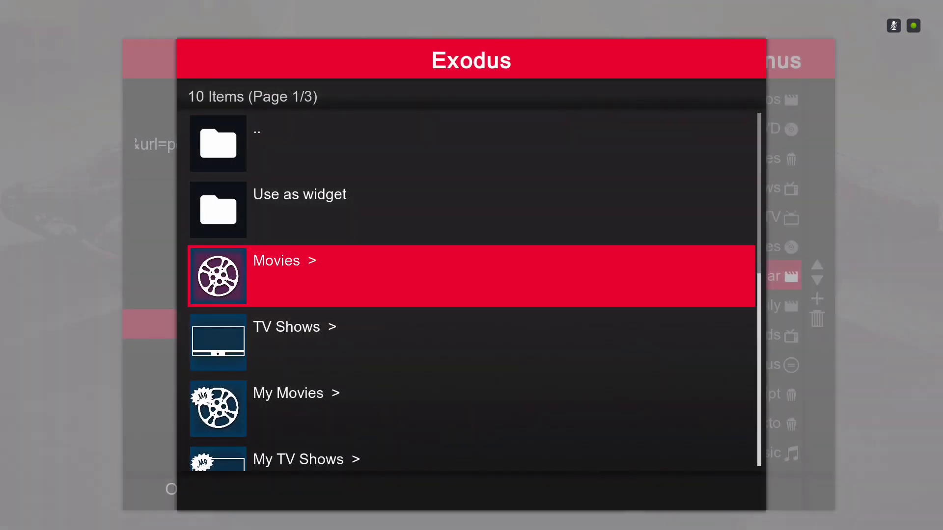
key(Return)
Step: Open the Most Popular list within Exodus's TV Shows
key(Down)
key(Down)
key(Down)
key(Down)
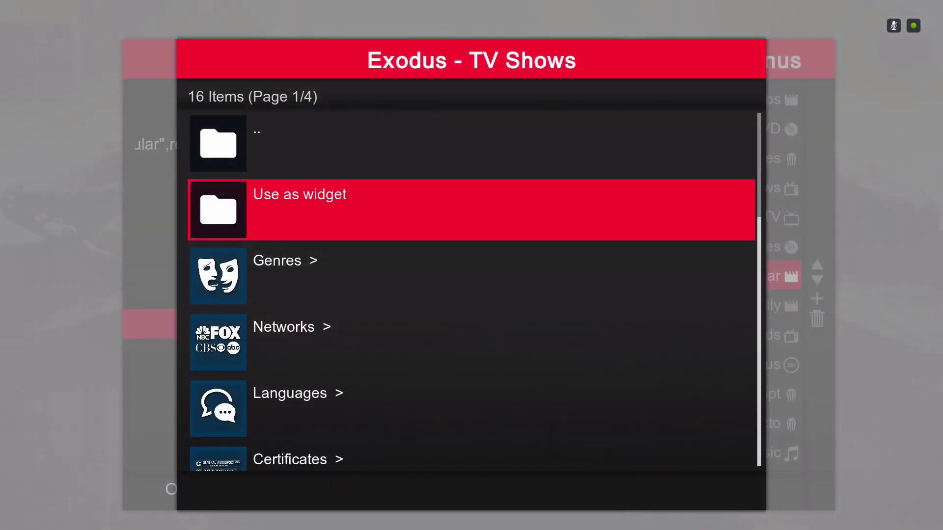
key(Down)
key(Down)
key(Down)
key(Down)
key(Down)
key(Up)
key(Up)
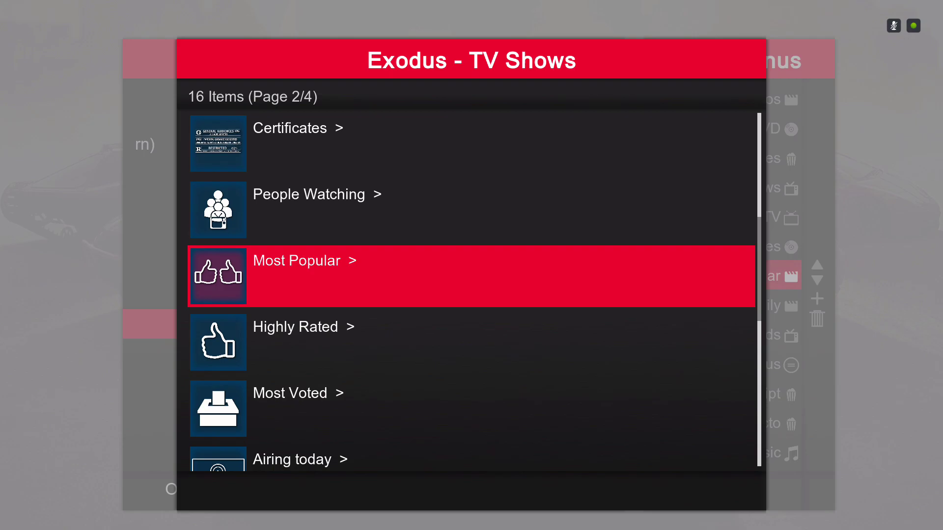
key(Return)
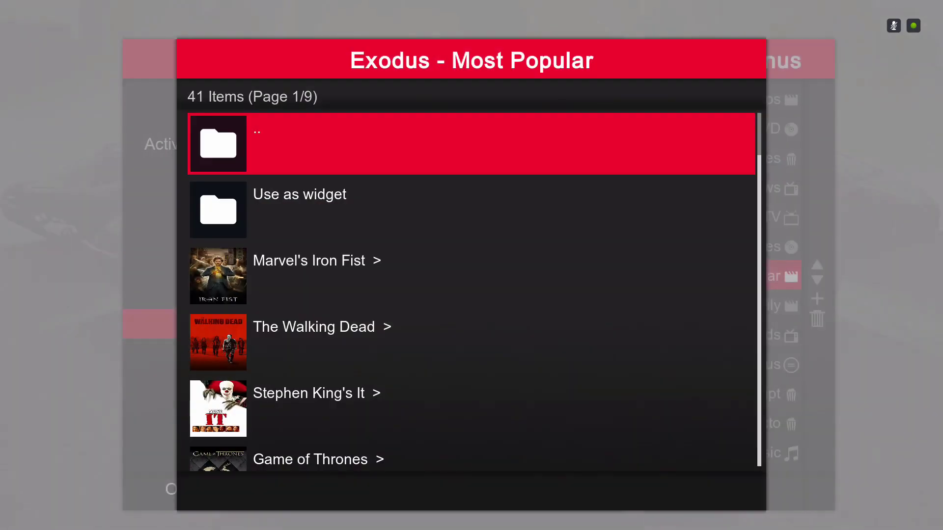
Step: Use the Most Popular list as the menu item's widget, accepting the title Exodus - Most Popular
key(Down)
key(Return)
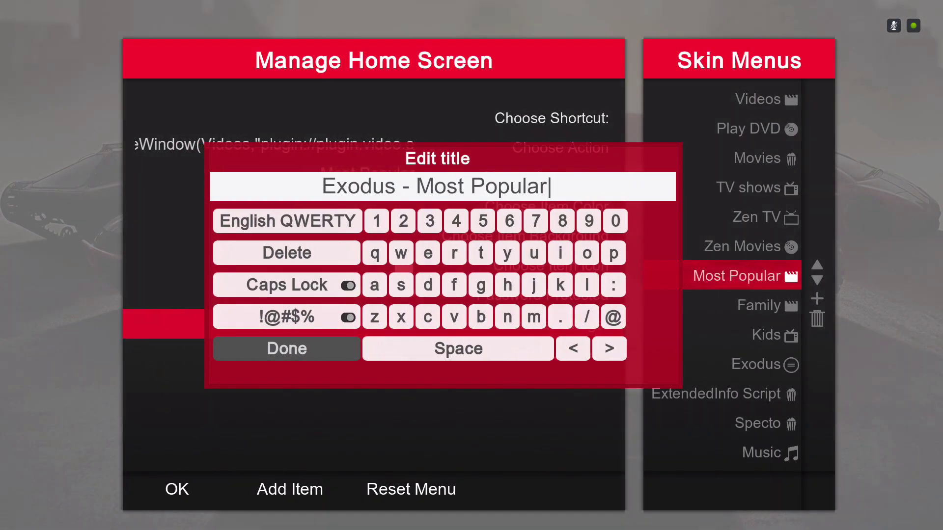
key(Return)
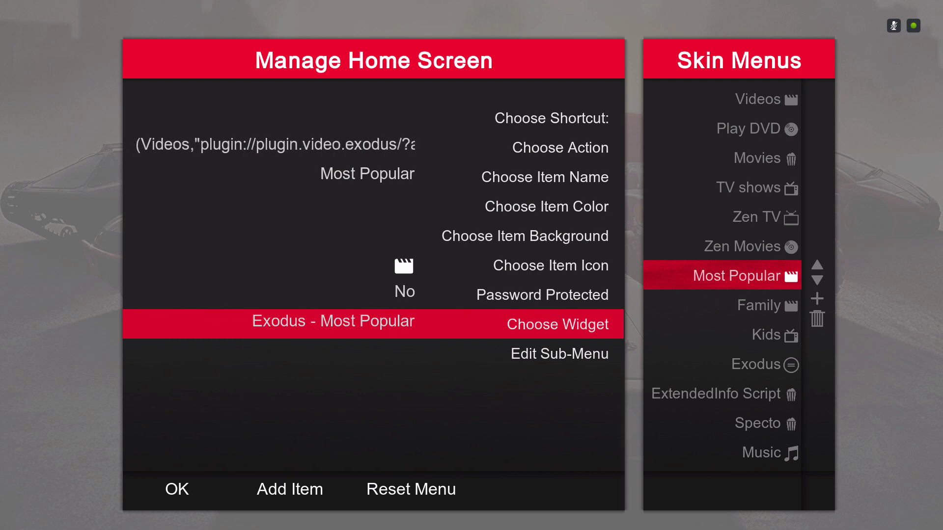
key(Up)
key(Up)
key(Up)
key(Up)
key(Up)
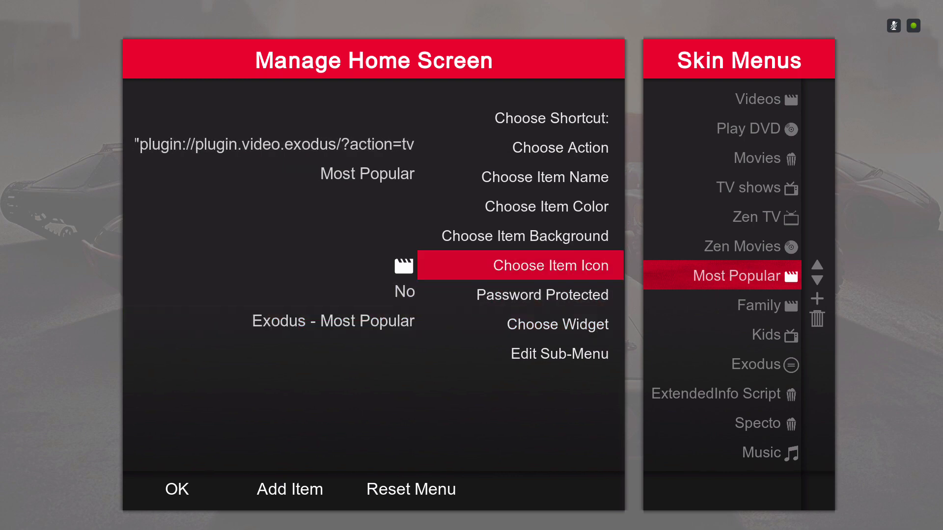
key(Down)
key(Down)
key(Down)
key(Down)
key(Down)
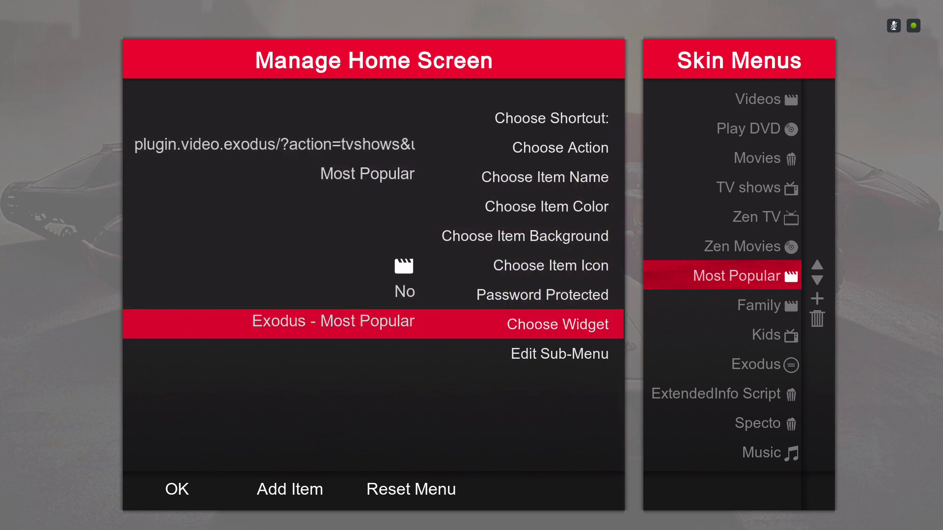
key(Up)
key(Up)
key(Up)
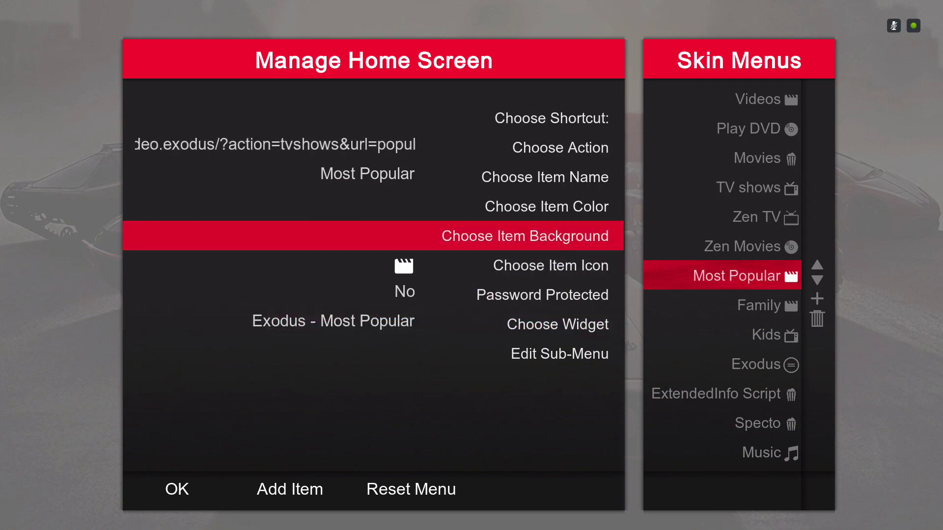
key(Up)
Step: Close the home screen manager and leave the settings to apply the menu changes on the home screen
key(Escape)
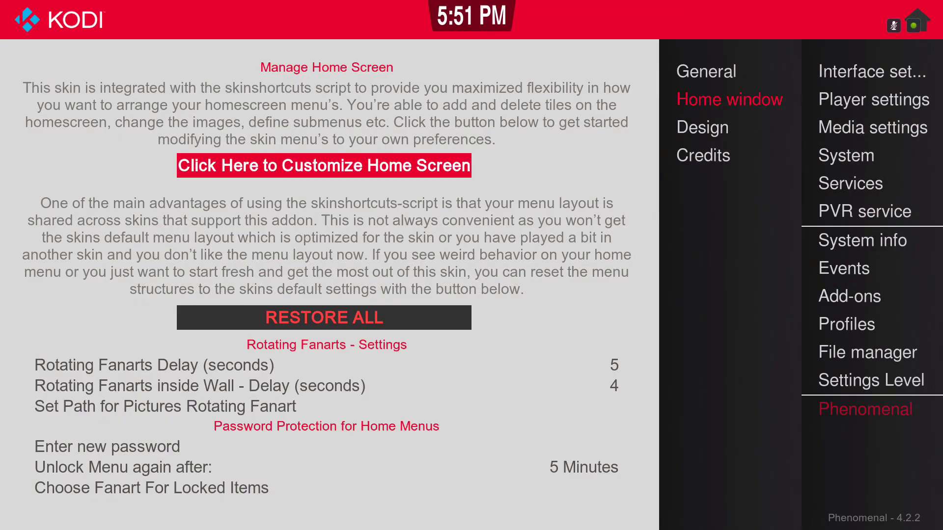
key(Right)
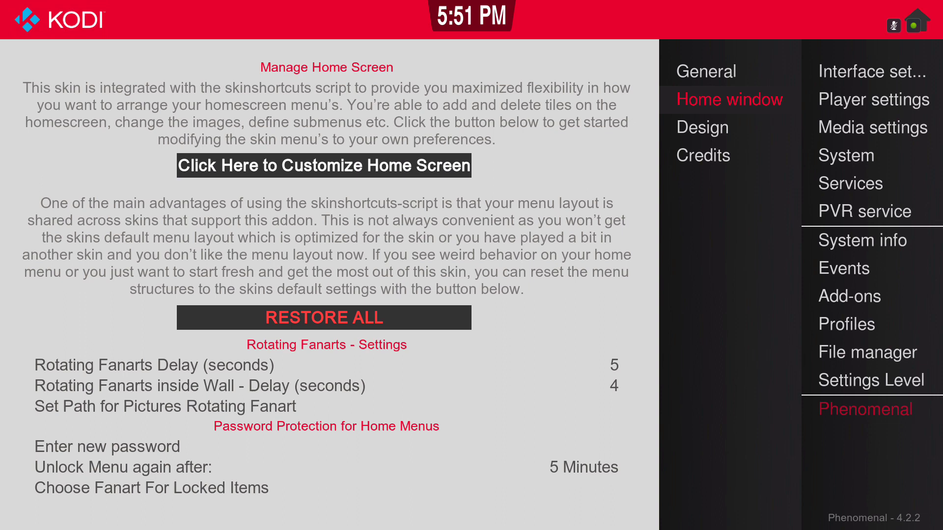
key(Escape)
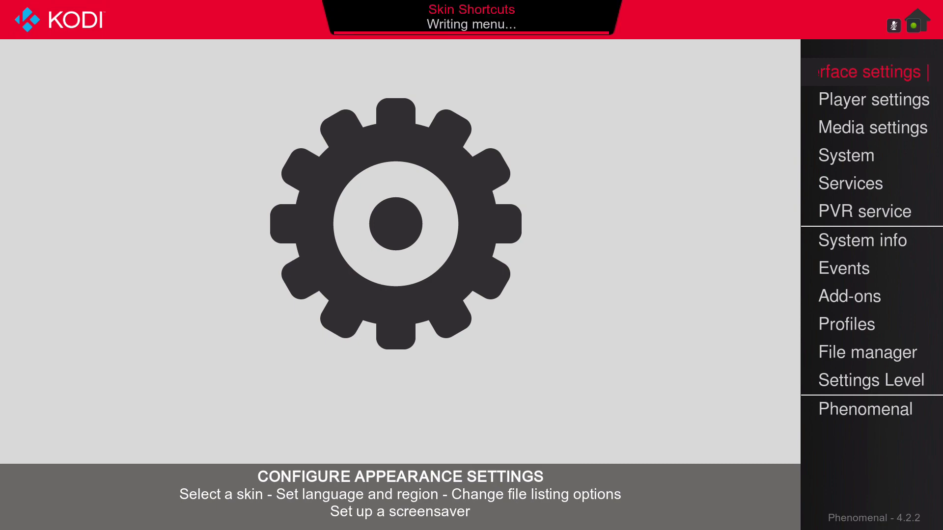
key(Escape)
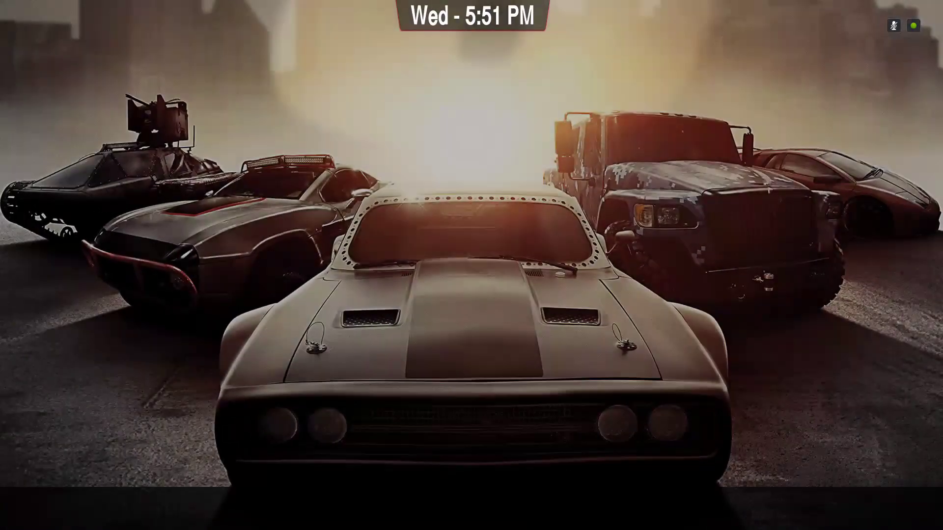
Step: Browse the TV shows in the new Most Popular item's widget on the home screen
key(Right)
key(Right)
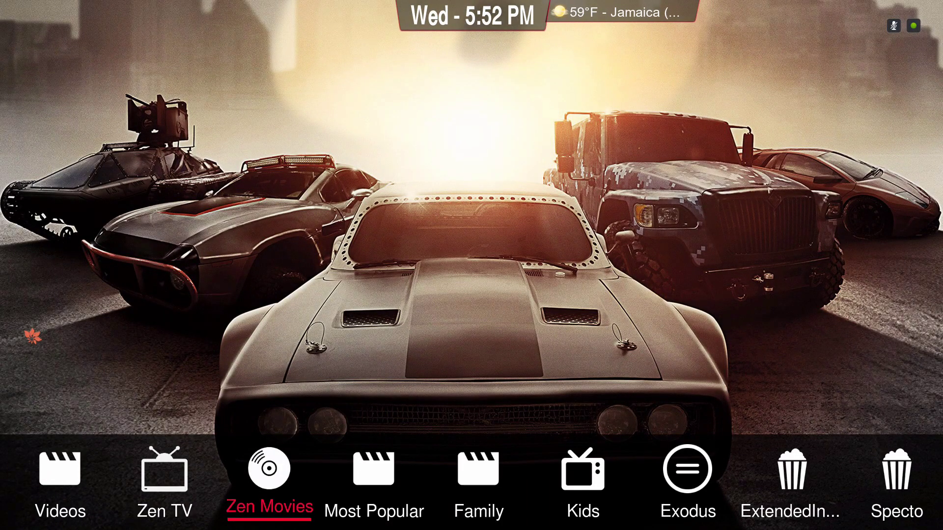
key(Left)
key(Left)
key(Right)
key(Right)
key(Right)
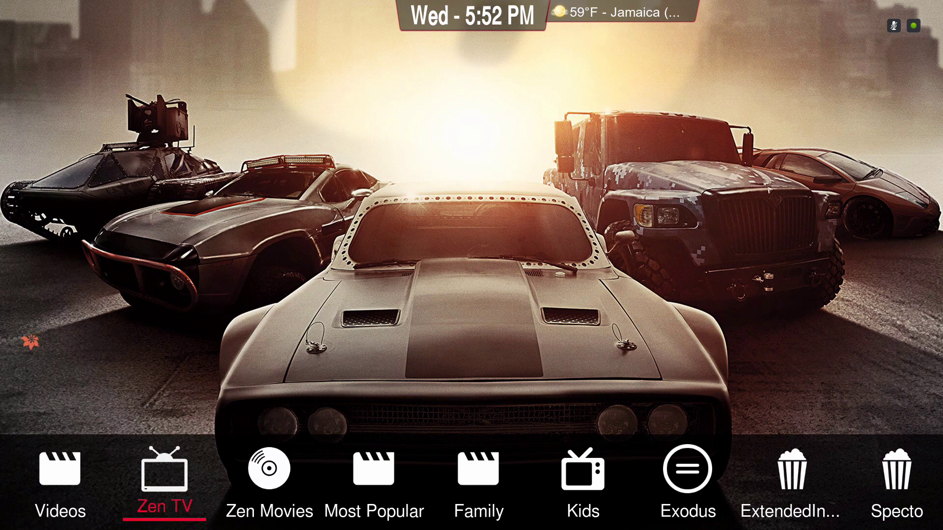
key(Right)
key(Left)
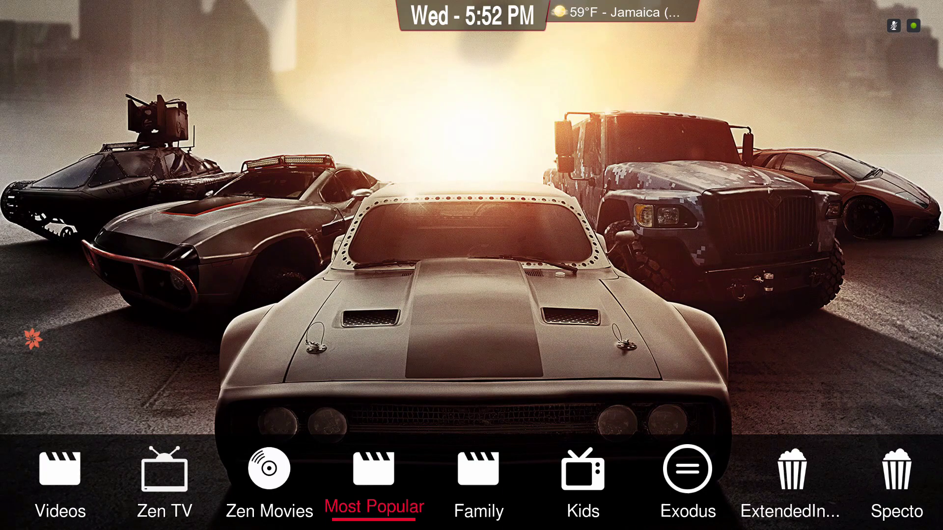
key(Down)
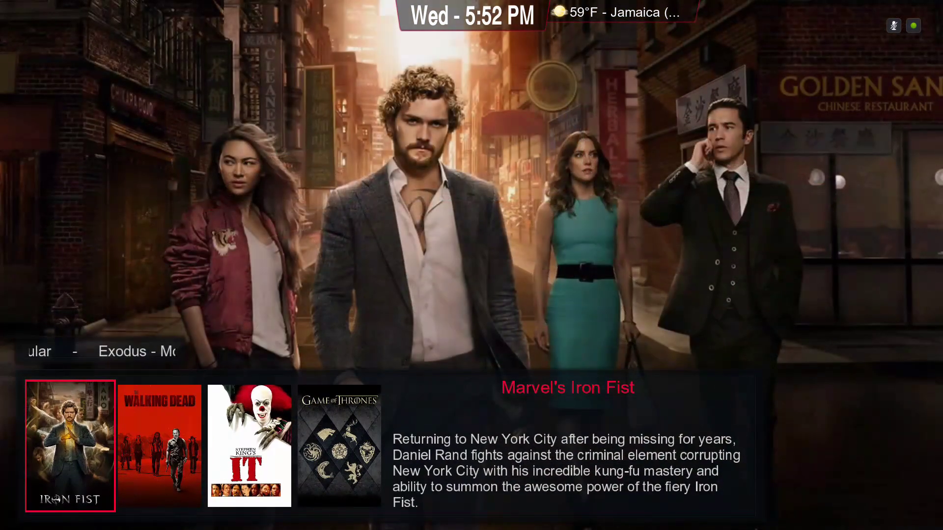
key(Right)
key(Right)
key(Right)
key(Right)
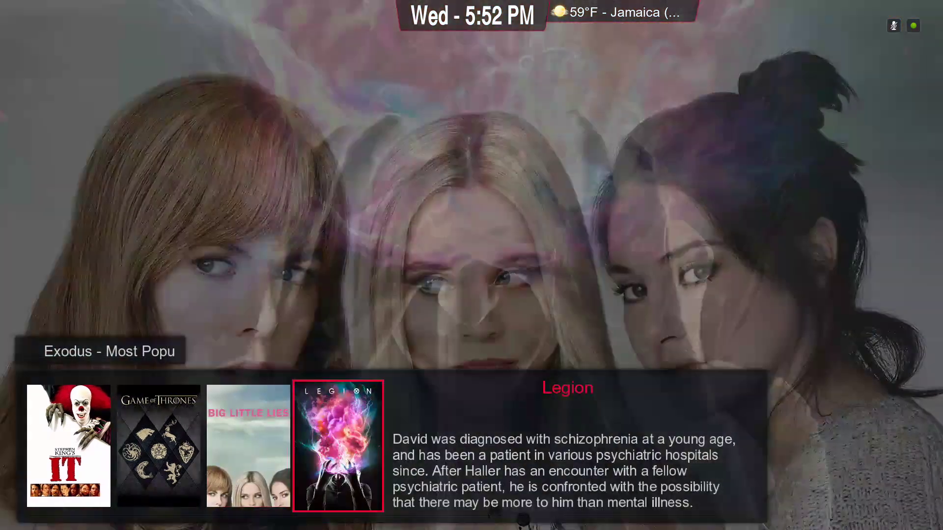
key(Right)
key(Right)
key(Right)
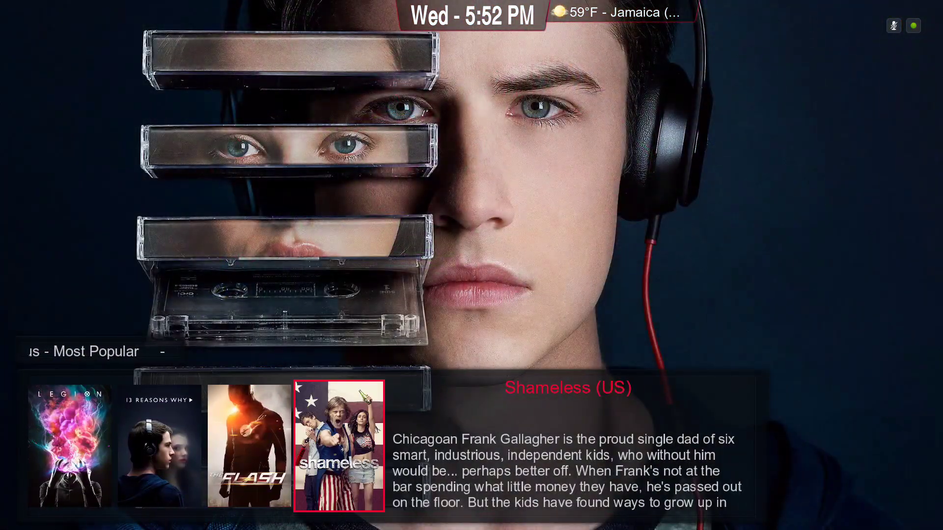
Step: Examine the widgets of the home menu items from Zen Movies through Exodus
key(Down)
key(Right)
key(Right)
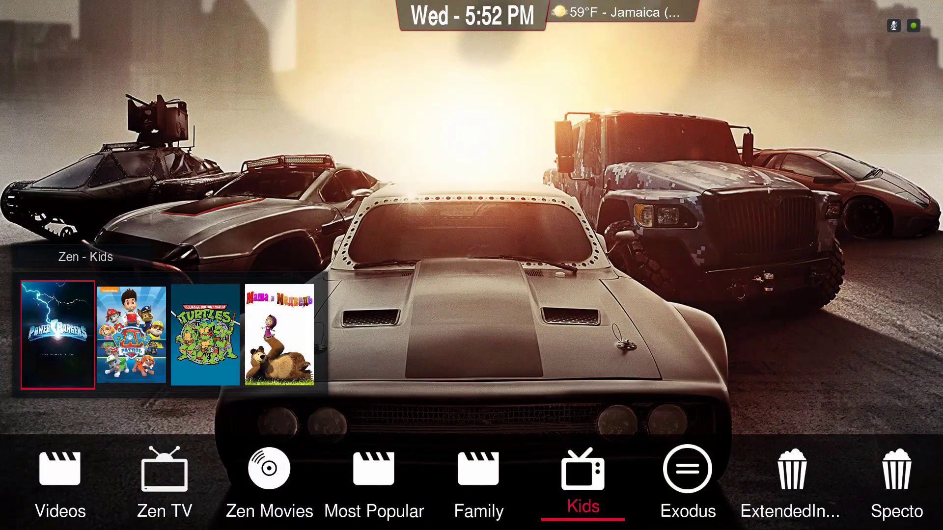
key(Left)
key(Left)
key(Left)
key(Right)
key(Right)
key(Right)
key(Right)
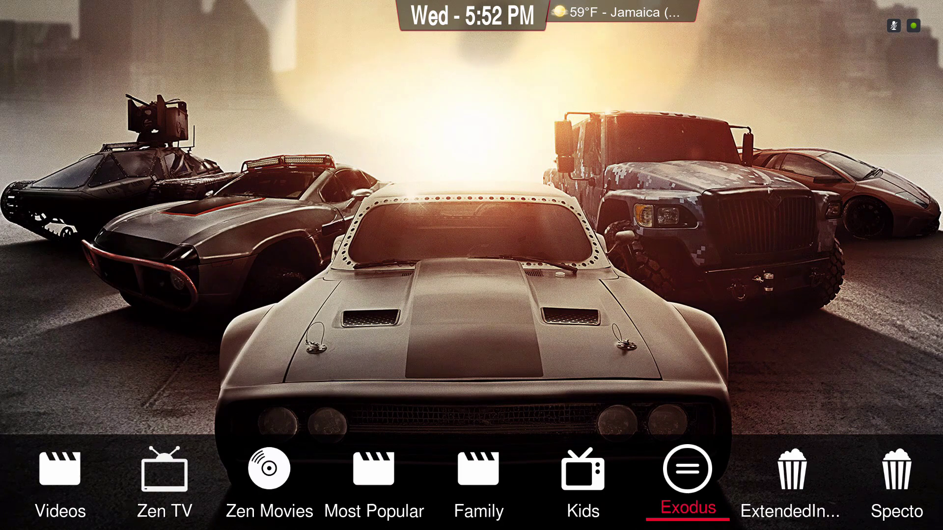
key(Left)
key(Left)
key(Left)
key(Left)
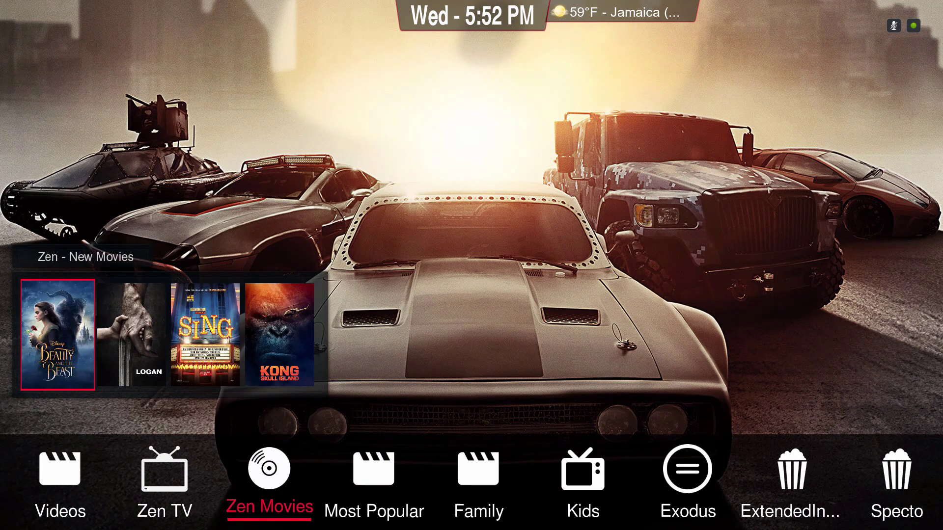
Step: Look through the rest of the home menu up to Favourites, including the Music and Pictures items
key(Right)
key(Right)
key(Right)
key(Right)
key(Right)
key(Right)
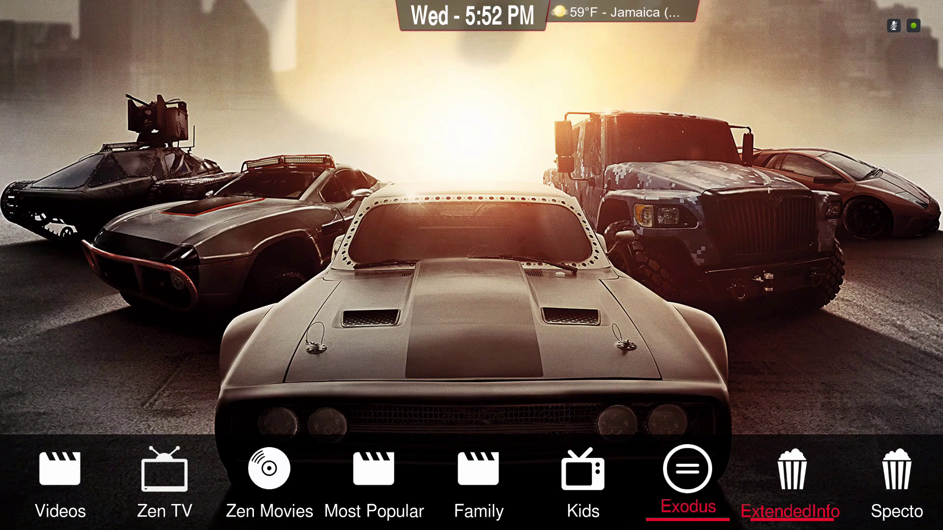
key(Right)
key(Right)
key(Right)
key(Right)
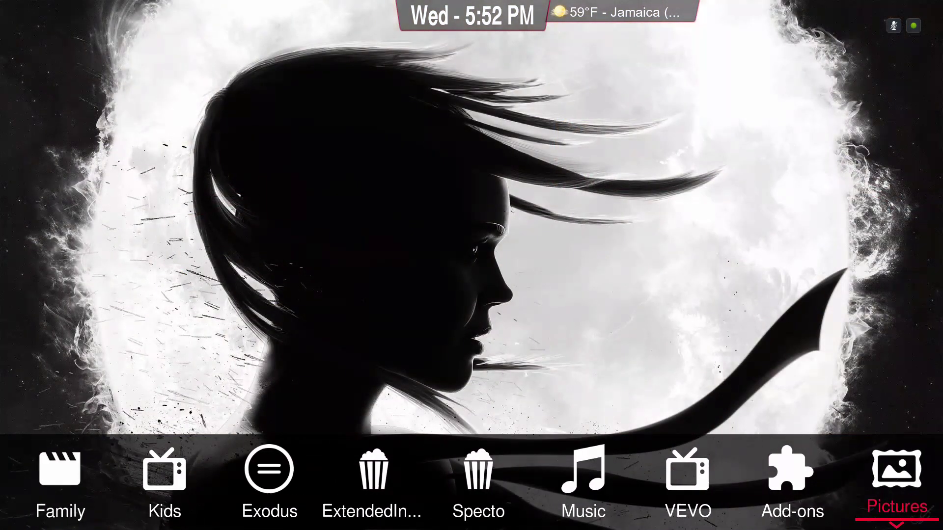
key(Left)
key(Left)
key(Left)
key(Left)
key(Right)
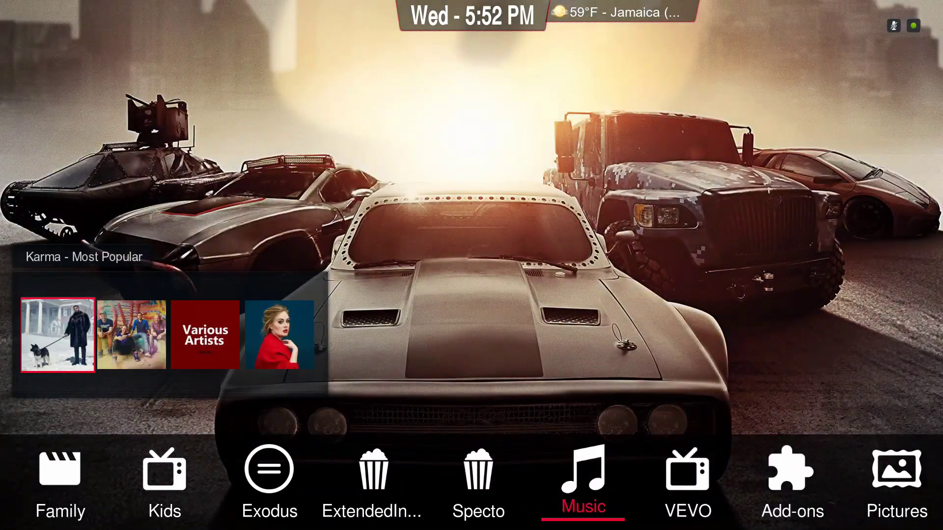
key(Right)
key(Right)
key(Right)
key(Right)
key(Right)
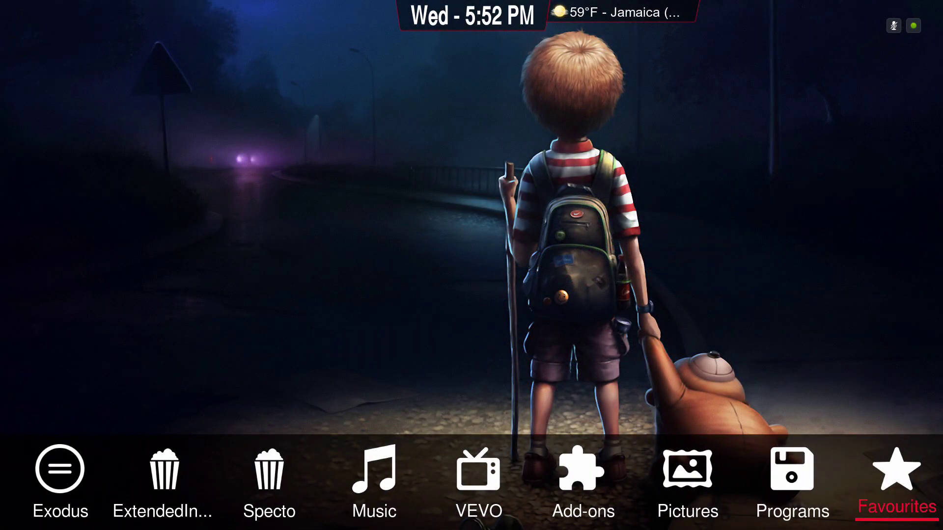
Step: Launch the Ares Wizard add-on from the Programs section of the home menu
key(Right)
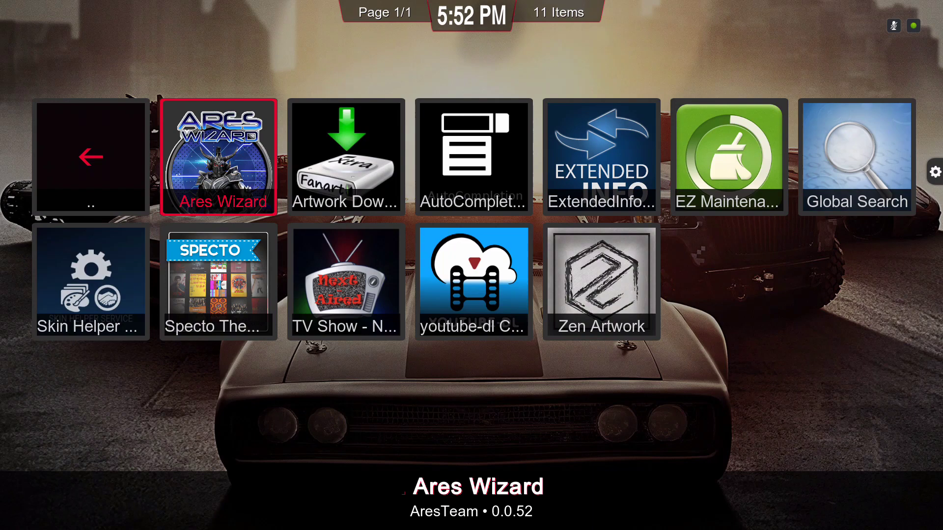
key(Right)
key(Left)
key(Left)
key(Right)
key(Return)
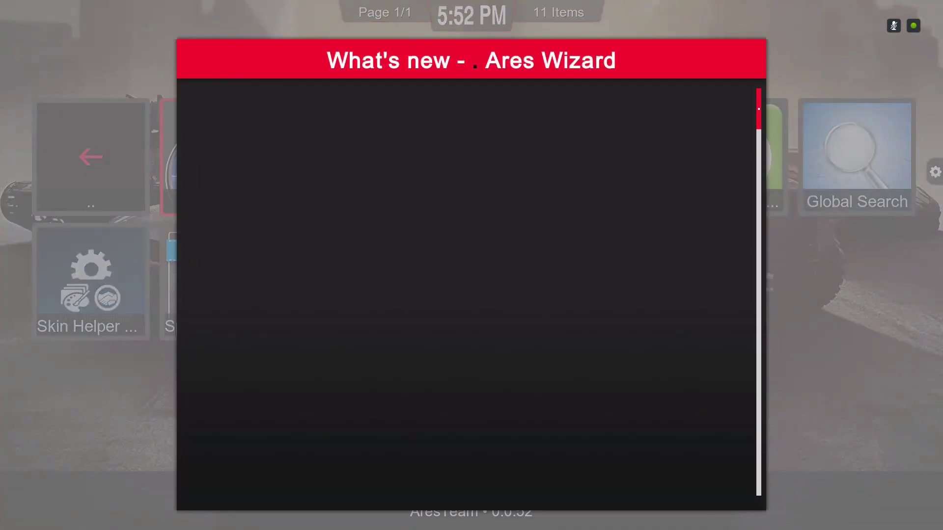
Step: Dismiss Ares Wizard's What's new window and unstable Kodi version notice, and continue to its main screen
key(Escape)
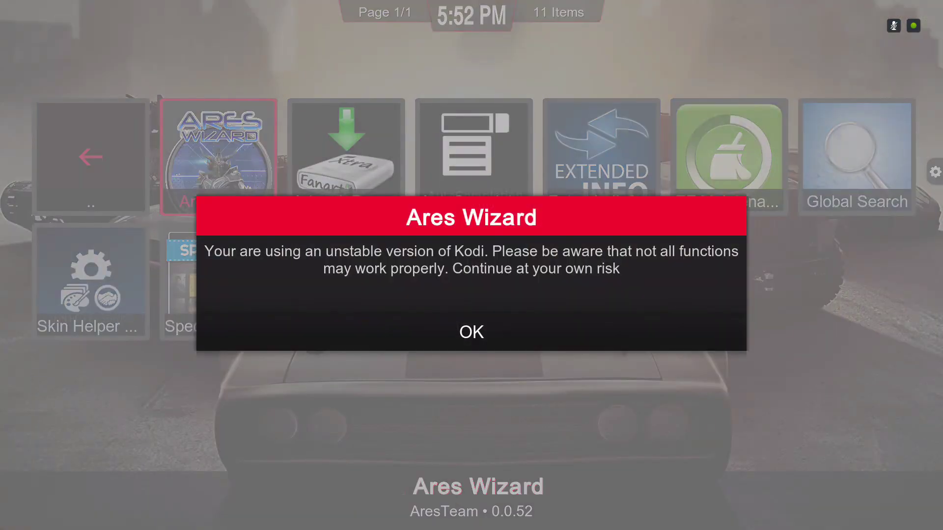
key(Return)
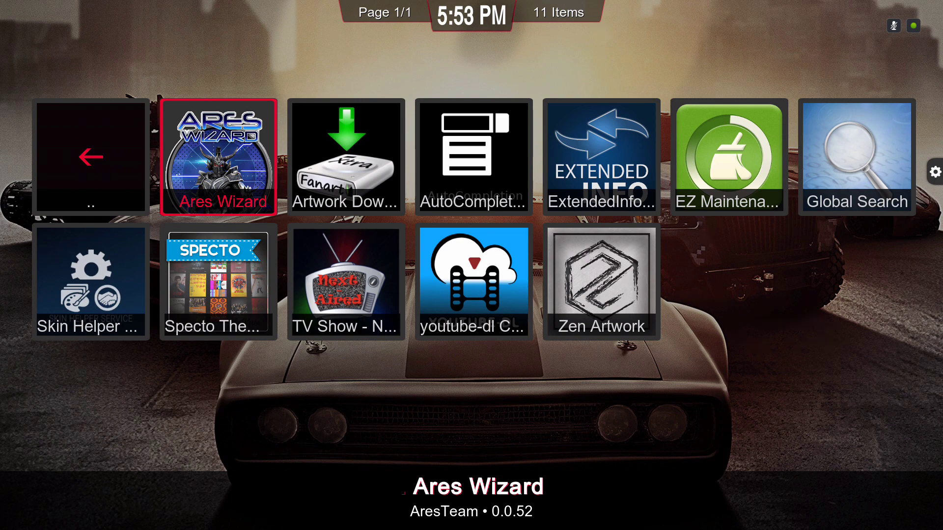
key(Return)
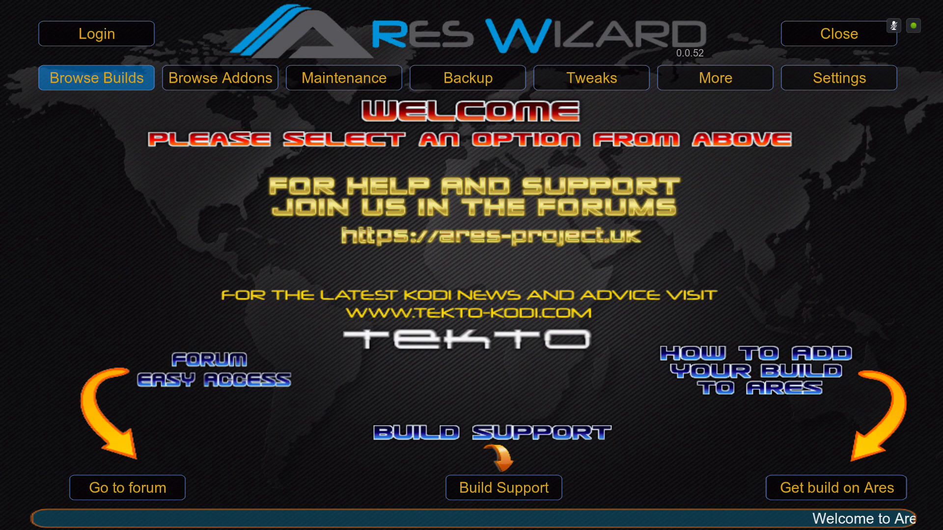
Step: Look over the Ares Wizard section options and open the Backup section
key(Right)
key(Right)
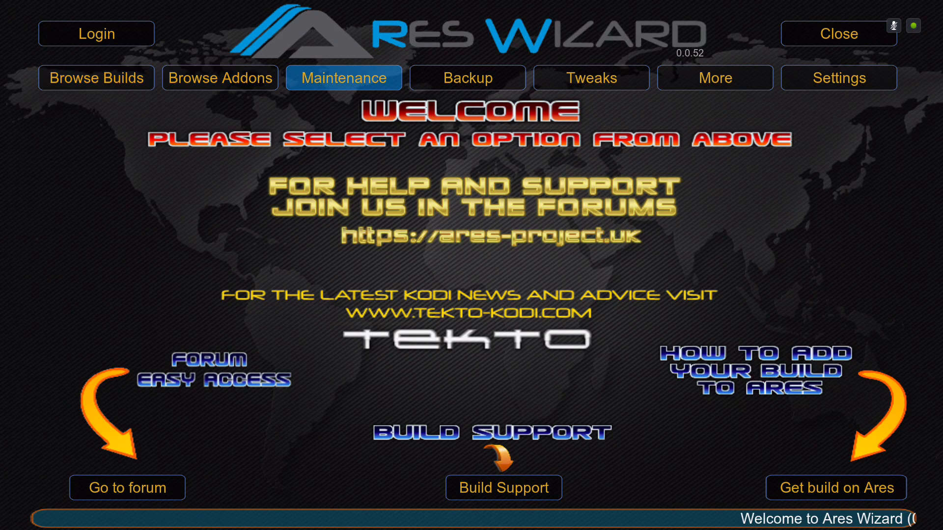
key(Right)
key(Left)
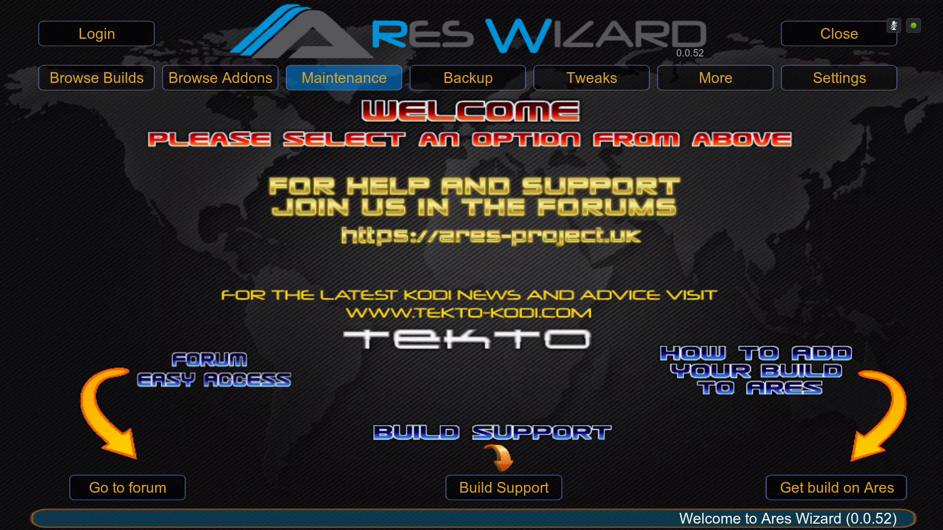
key(Right)
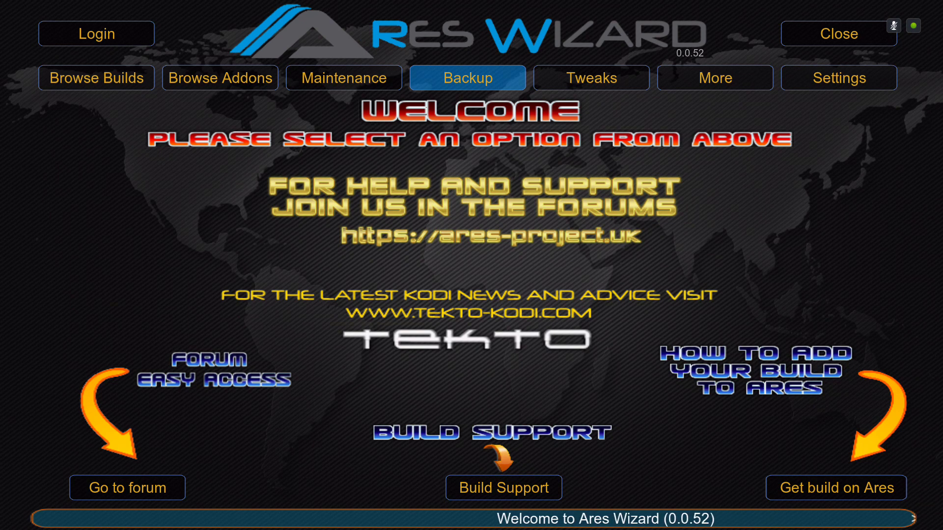
key(Right)
key(Left)
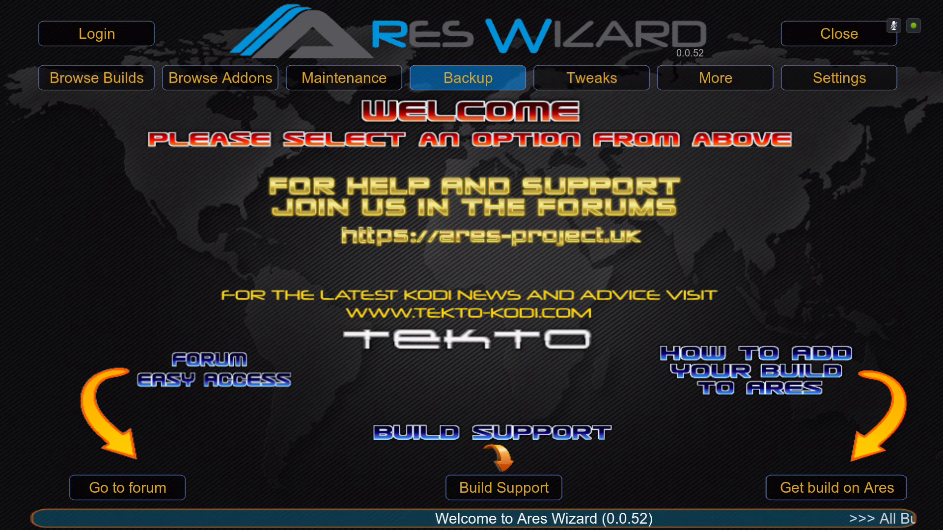
key(Return)
Step: Open the backup file chooser from the Restore side of the Backup section
key(Down)
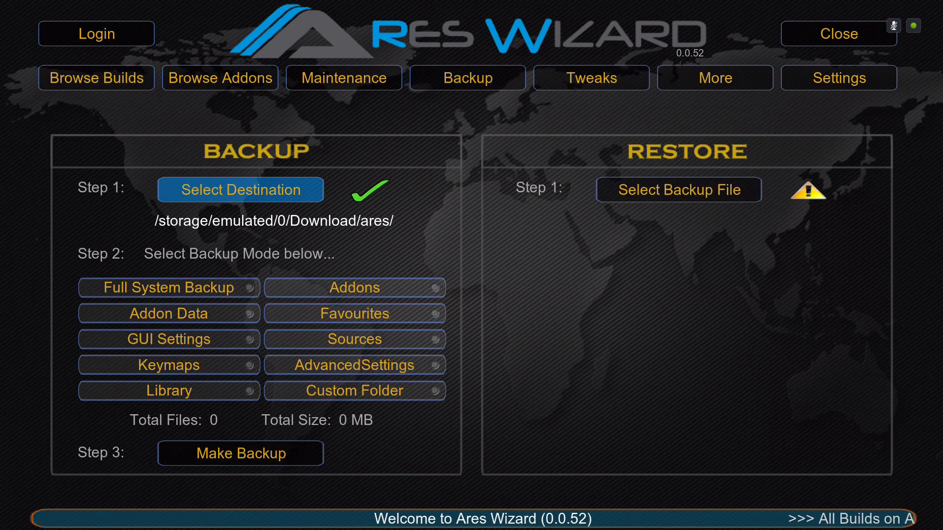
key(Right)
key(Return)
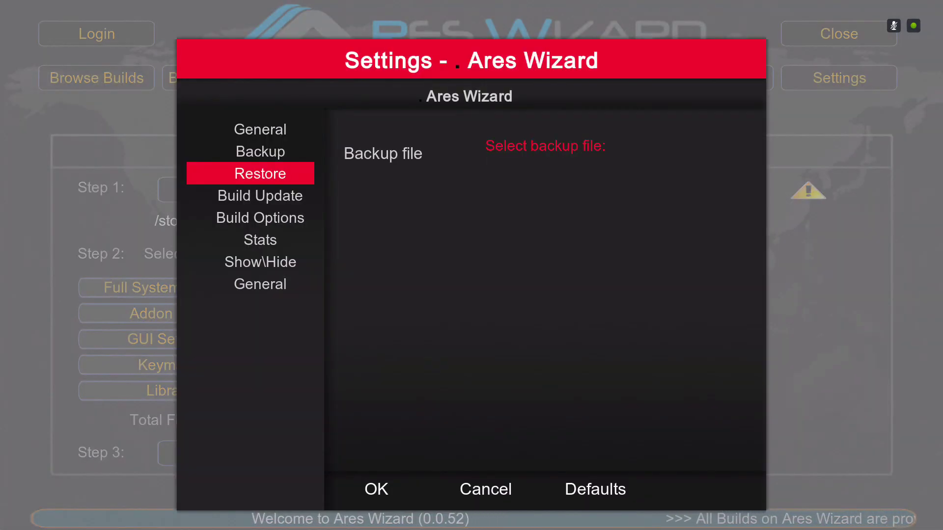
key(Right)
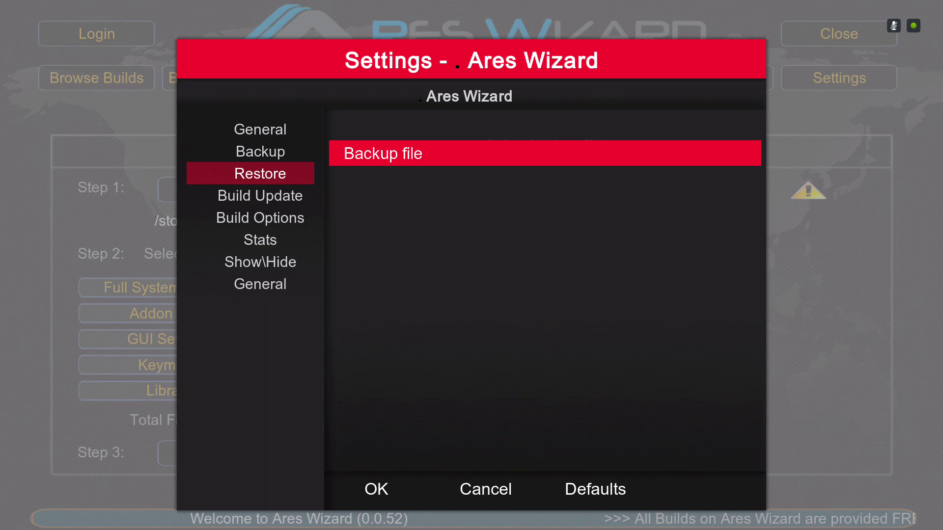
key(Return)
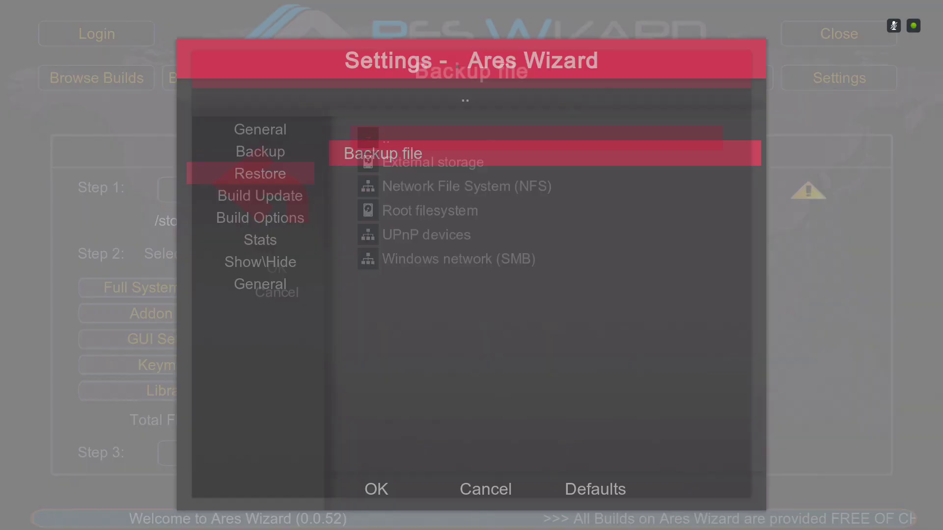
Step: Browse external storage to the ares folder inside Download
key(Down)
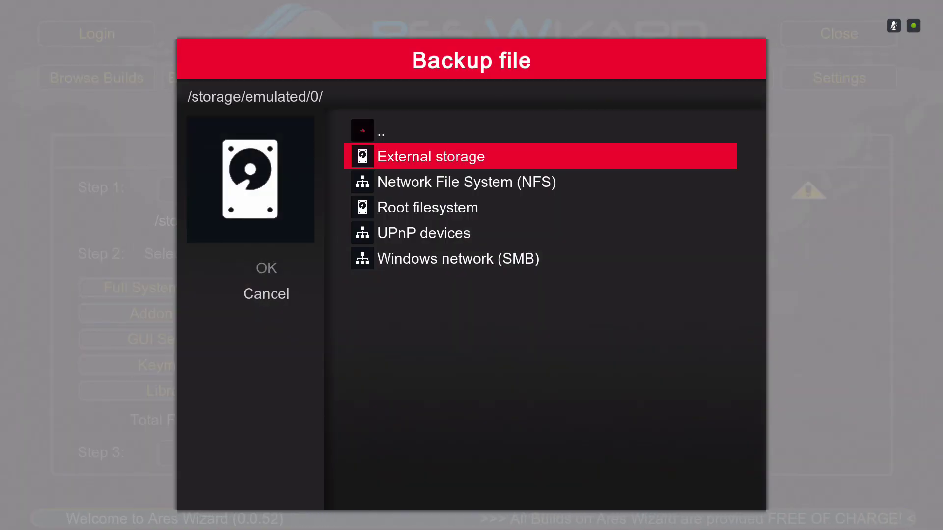
key(Up)
key(Down)
key(Return)
key(Down)
key(Down)
key(Down)
key(Down)
key(Down)
key(Down)
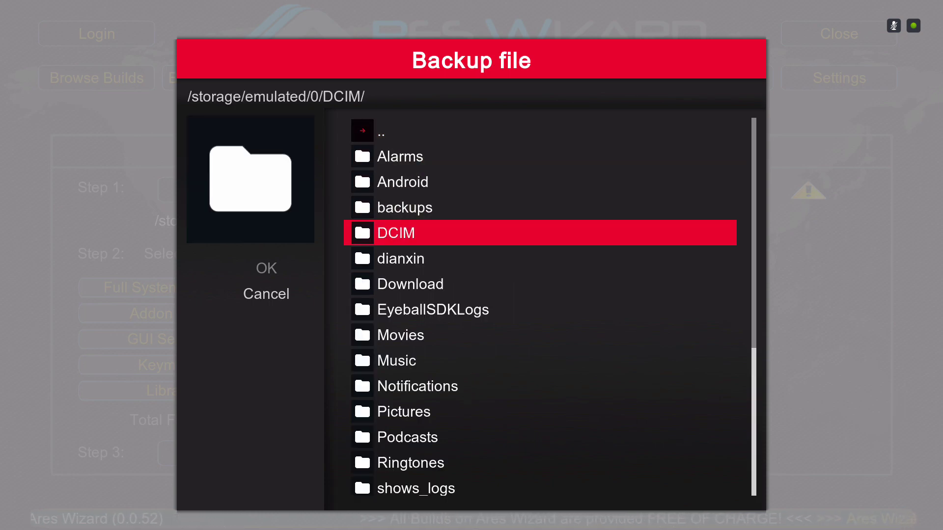
key(Return)
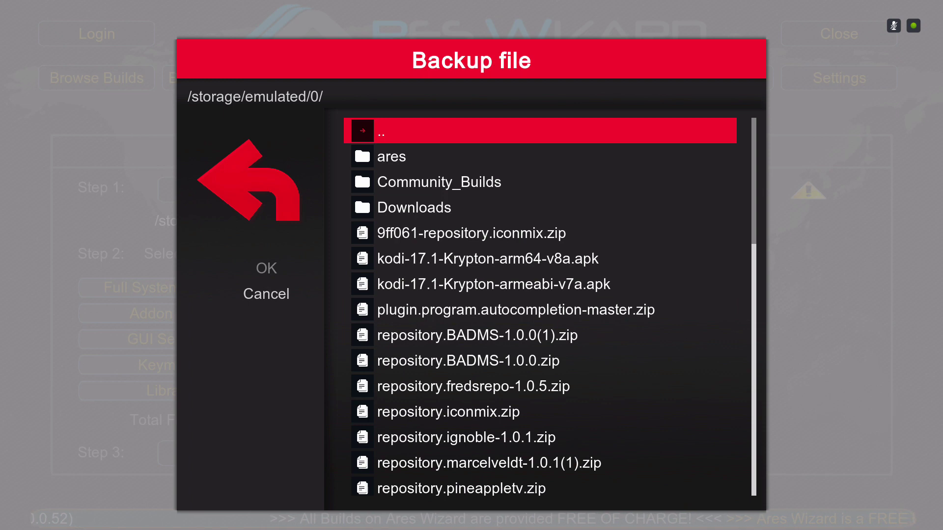
key(Down)
key(Return)
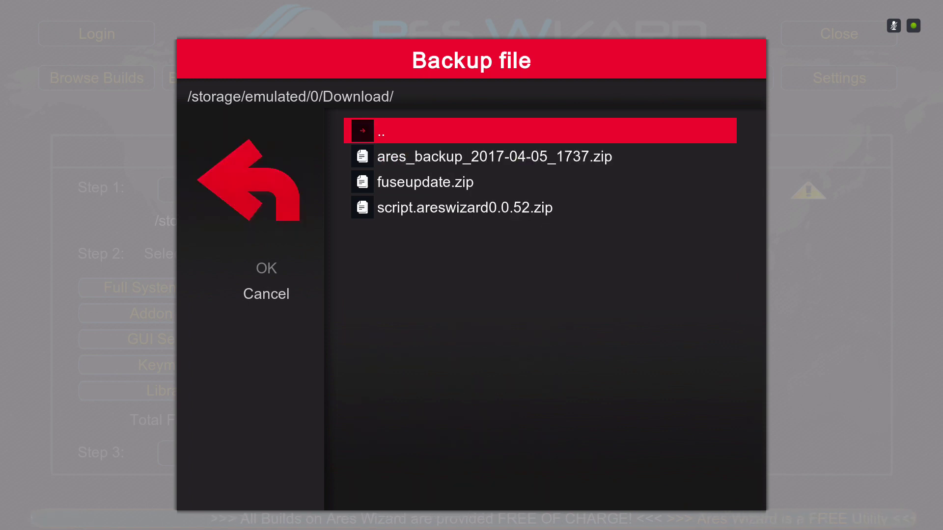
Step: Choose ares_backup_2017-04-05_1737.zip as the restore file, save the settings and refresh the Restore section
key(Down)
key(Down)
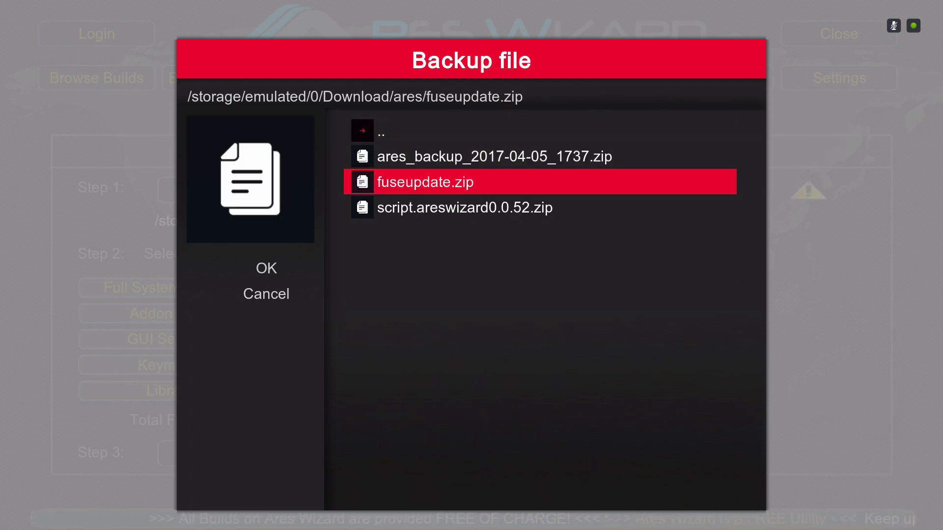
key(Up)
key(Return)
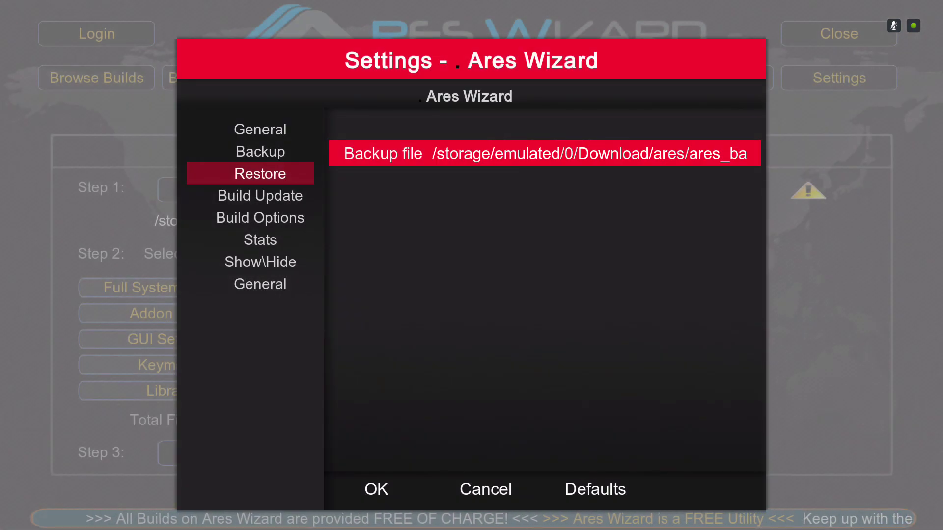
key(Down)
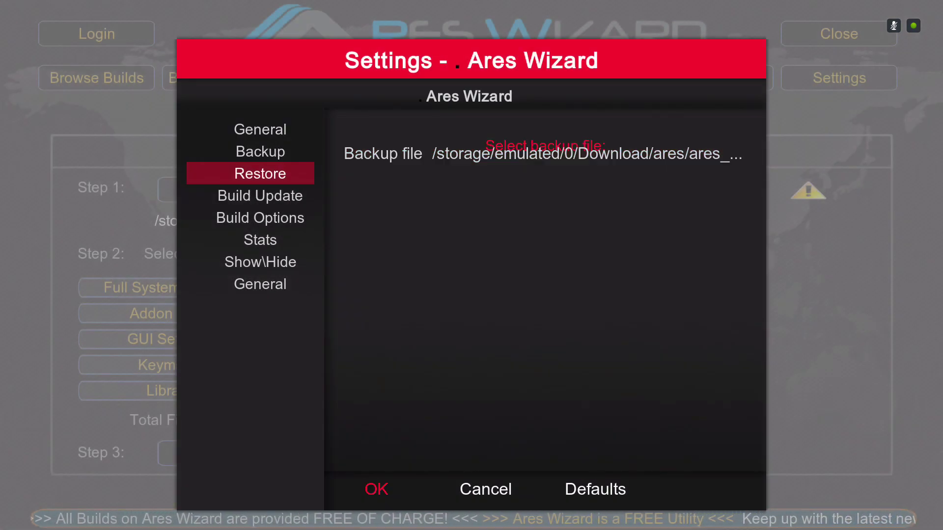
key(Return)
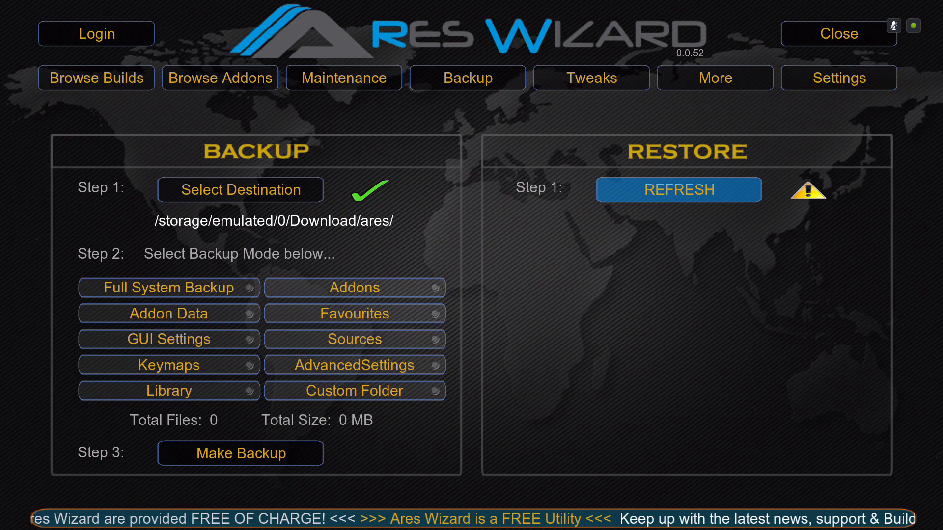
key(Return)
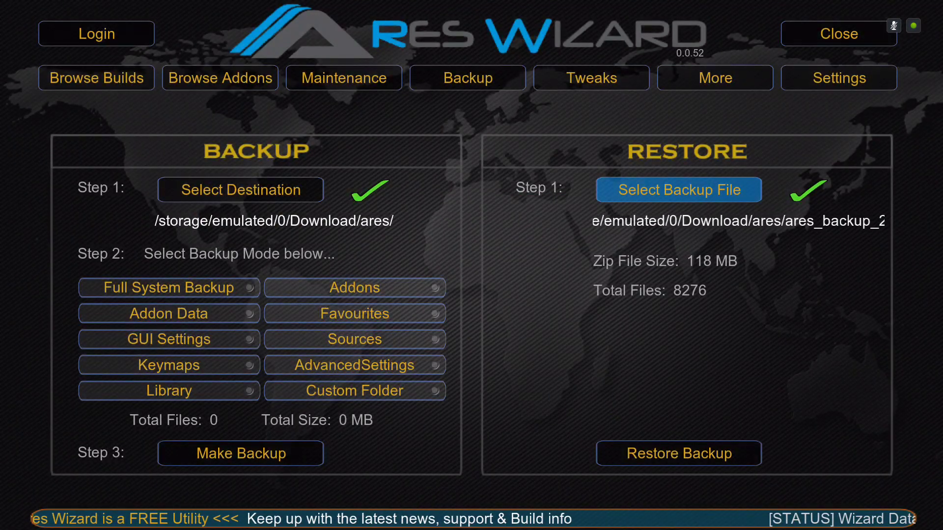
Step: Exit Ares Wizard without starting the restore and return to the Kodi home screen
click(679, 454)
key(Up)
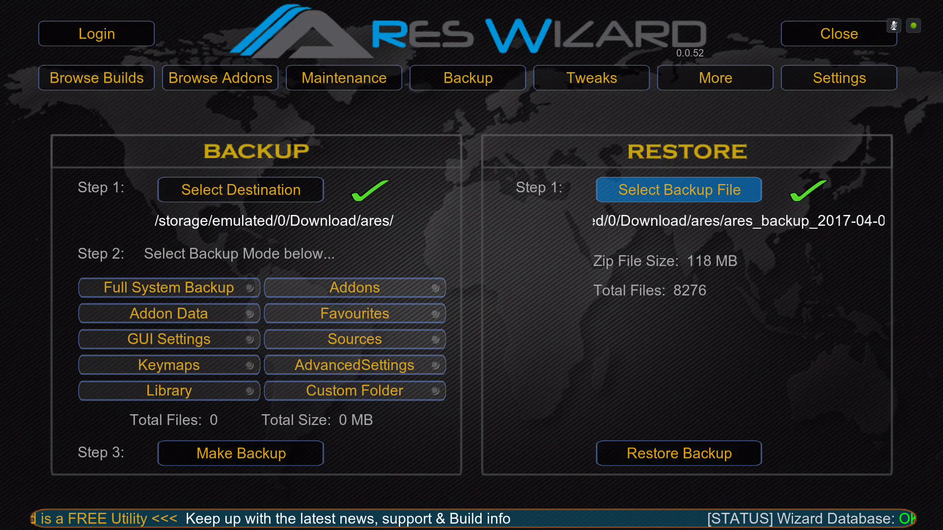
key(Down)
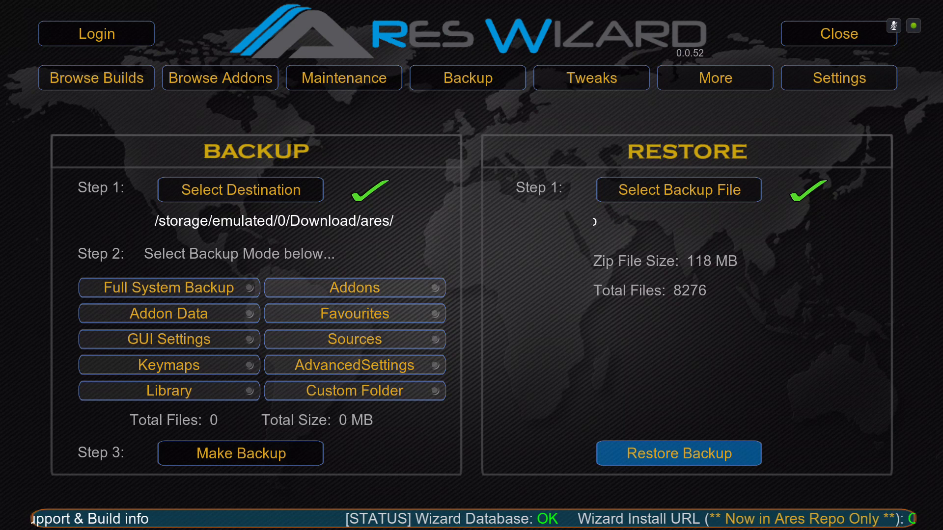
key(Up)
key(Escape)
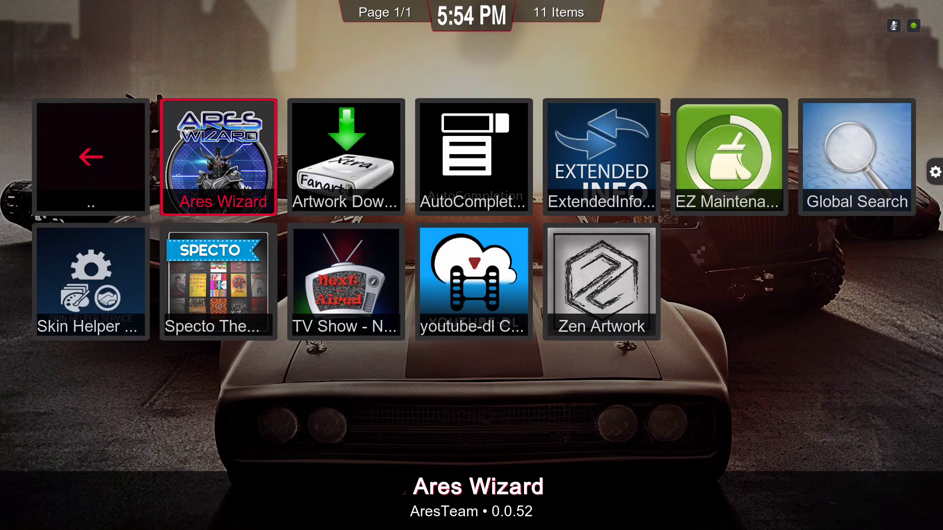
key(Escape)
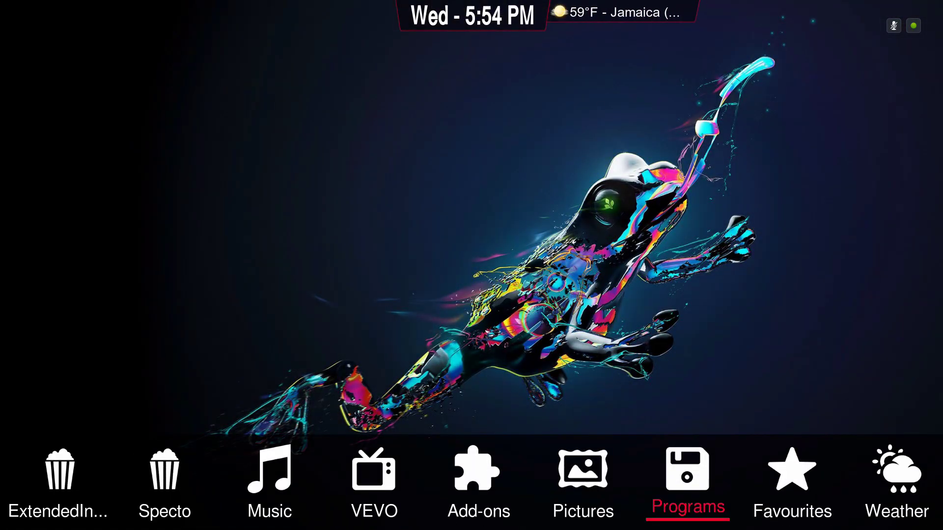
Step: Look back through the home menu items from Programs to ExtendedInfo, including the VEVO widget
key(Left)
key(Left)
key(Left)
key(Left)
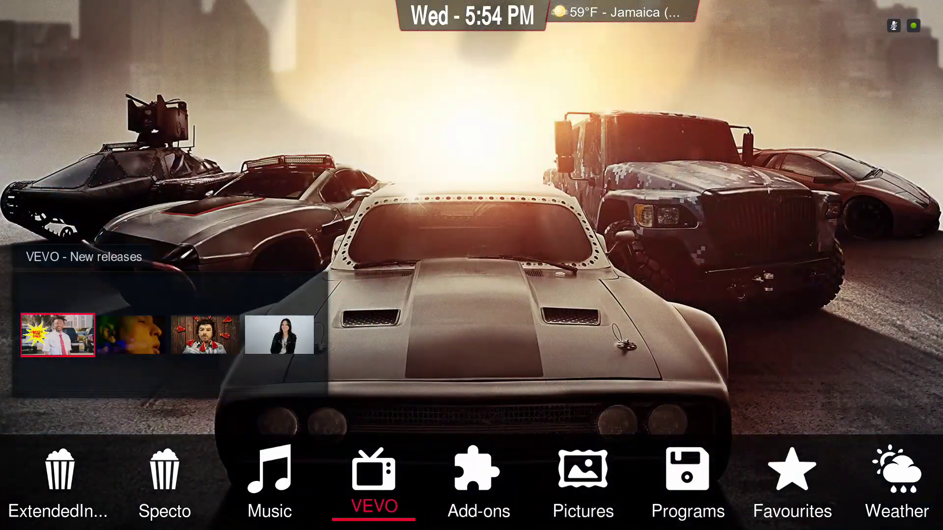
key(Left)
key(Left)
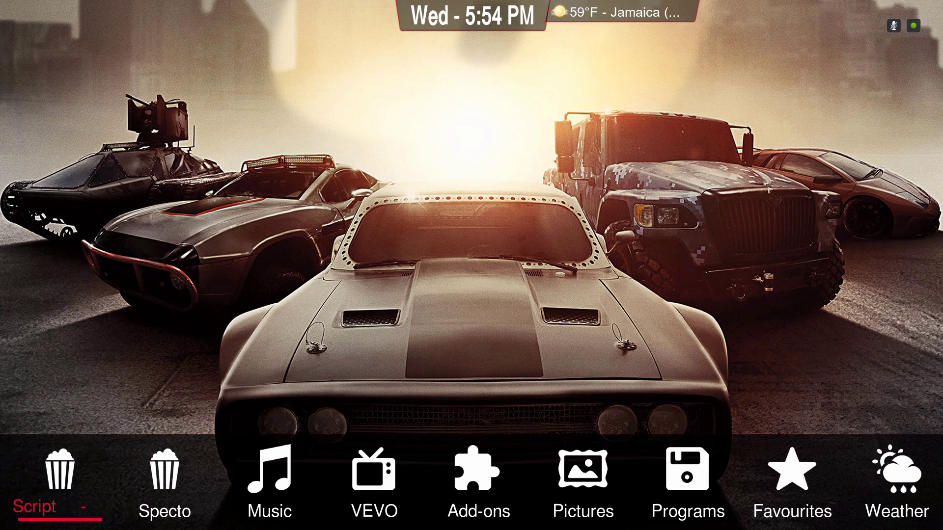
key(alt+z)
key(Return)
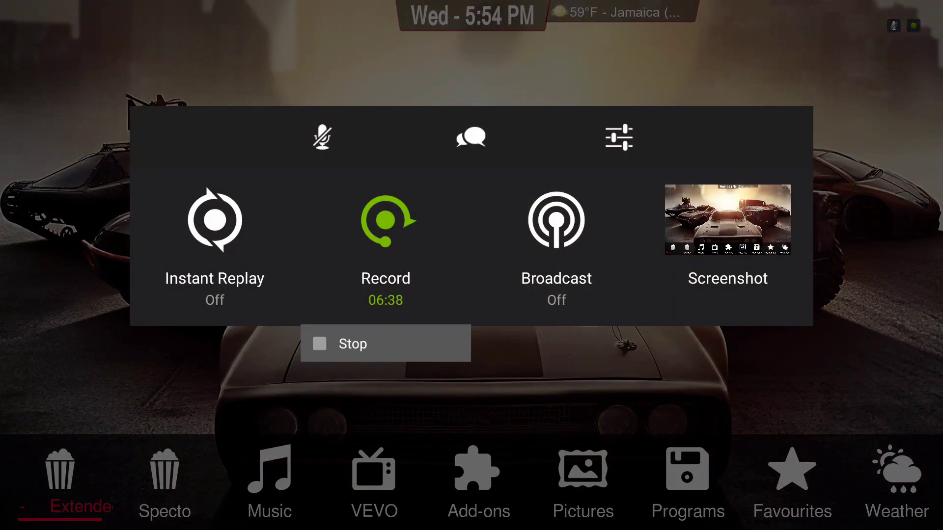